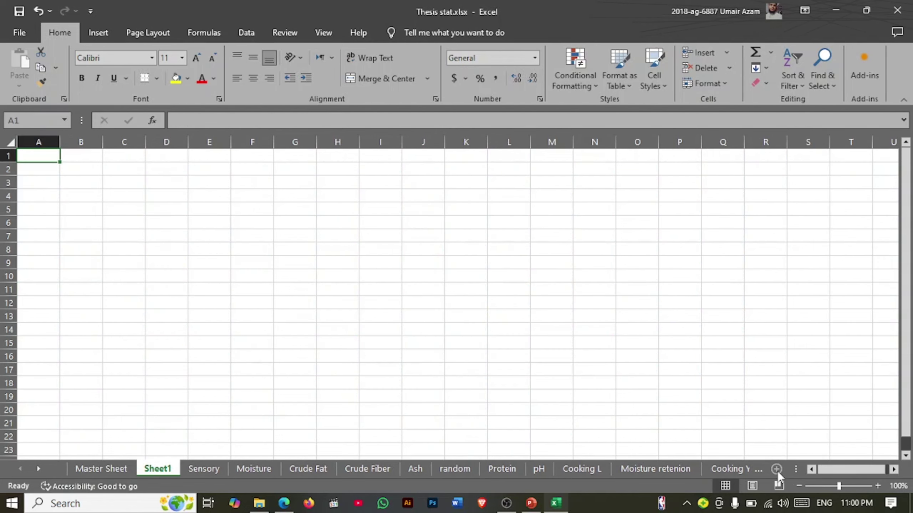
- Rename Sheet1 as Class
double_click(159, 469)
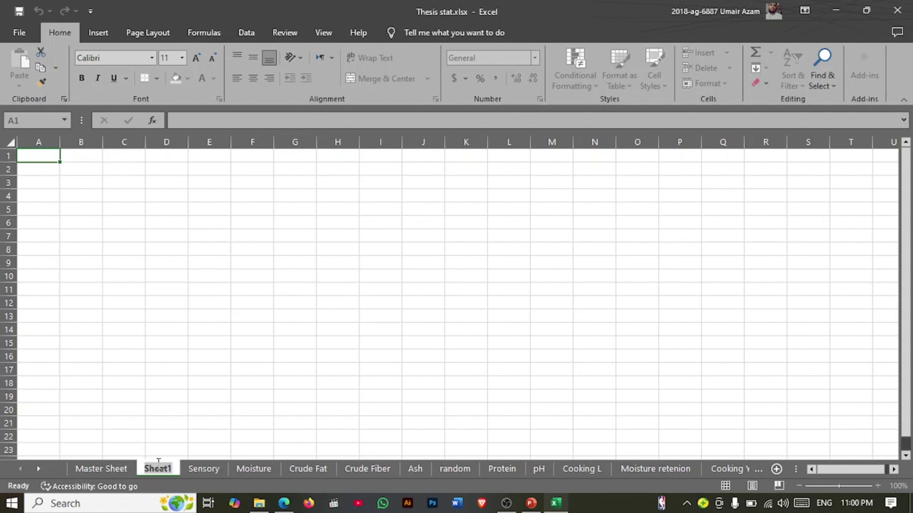
type("Class")
key("Return")
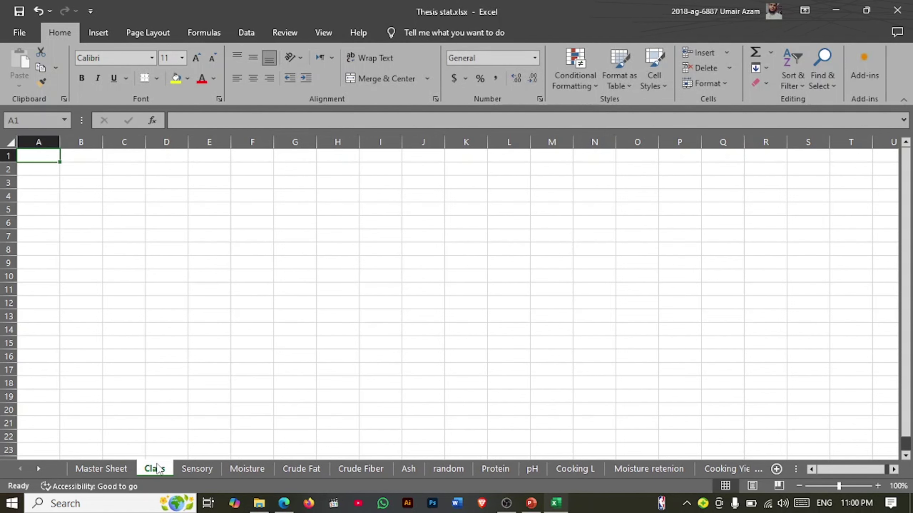
- Copy the treatment and Moisture data in A1:B22 of Master Sheet to G3 of the Class sheet and fit column G's width
left_click(101, 469)
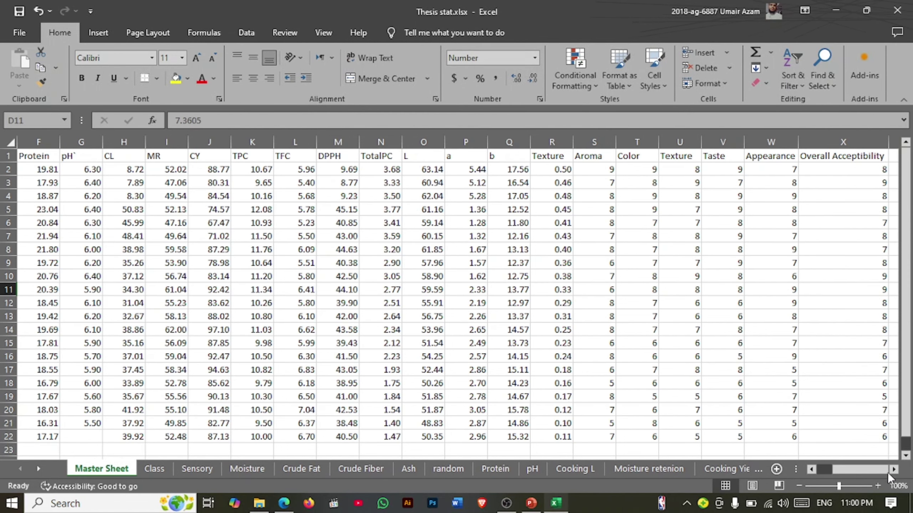
left_click_drag(880, 471, 747, 468)
left_click(90, 170)
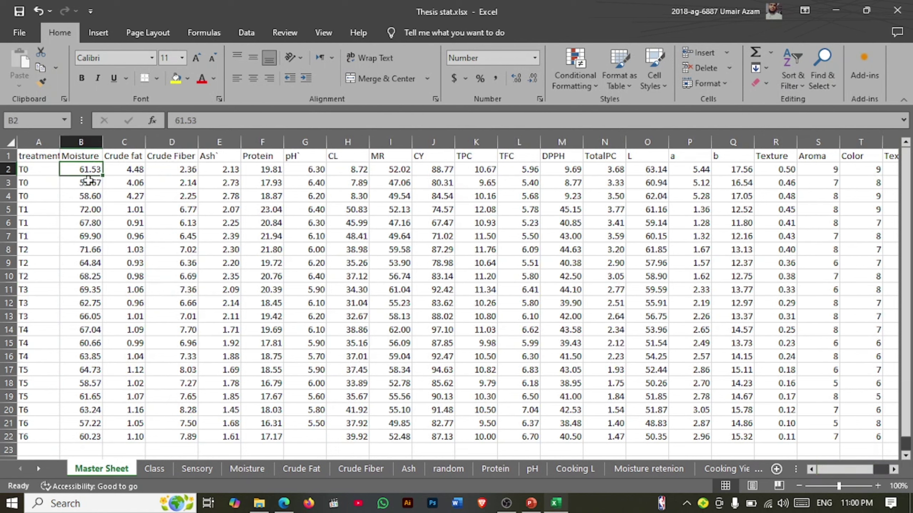
left_click_drag(89, 180, 86, 437)
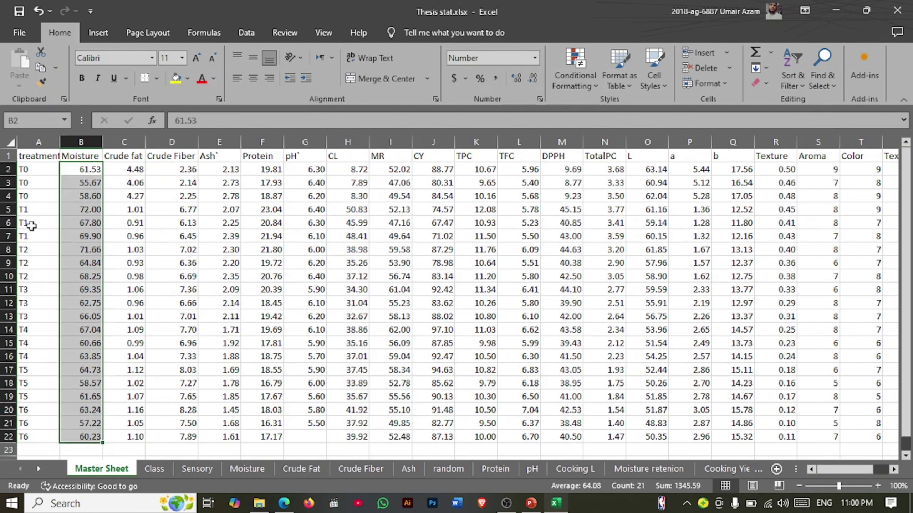
left_click_drag(31, 157, 82, 436)
key("ctrl+c")
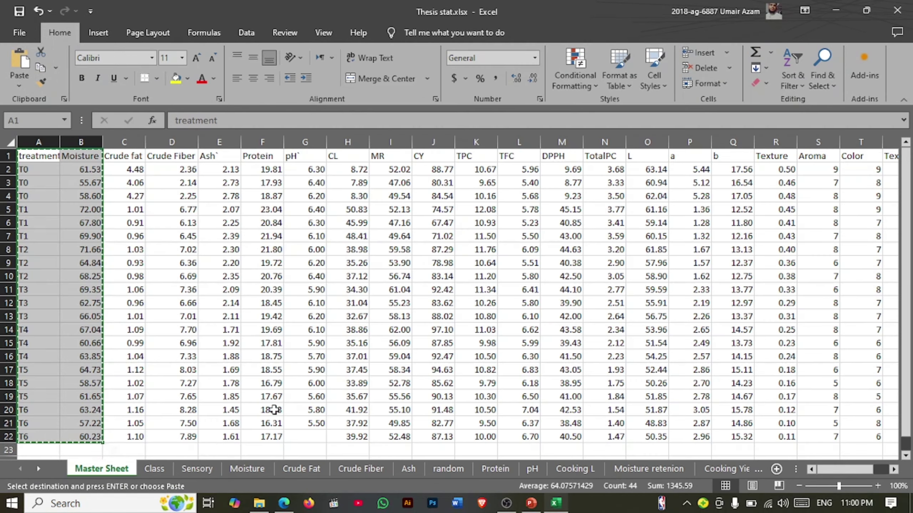
left_click(155, 469)
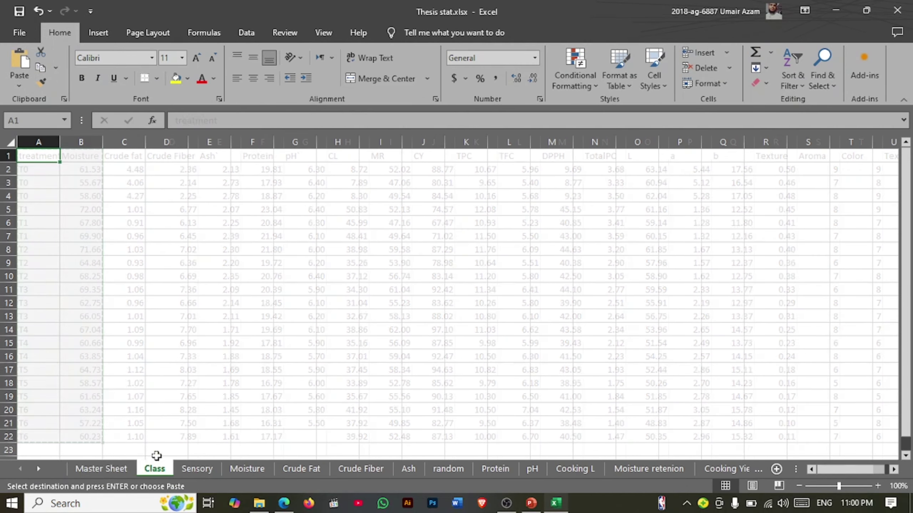
left_click(290, 184)
key("ctrl+v")
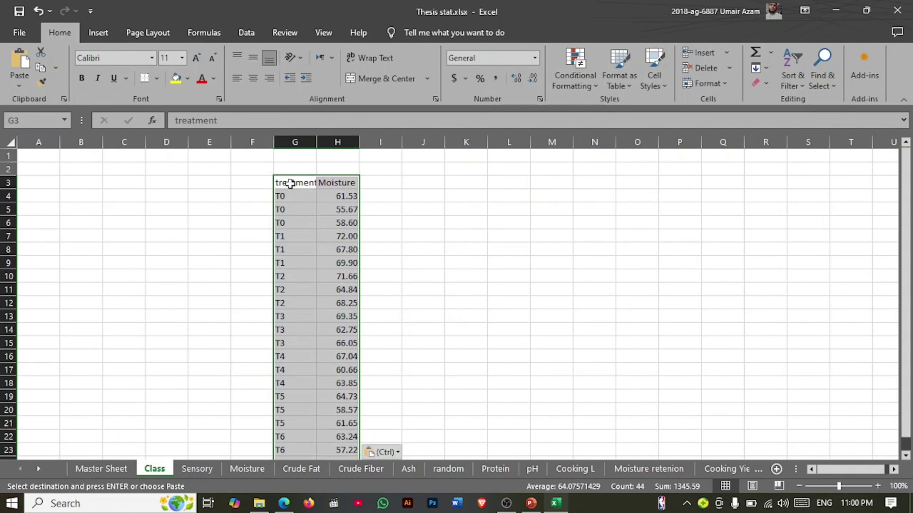
double_click(316, 143)
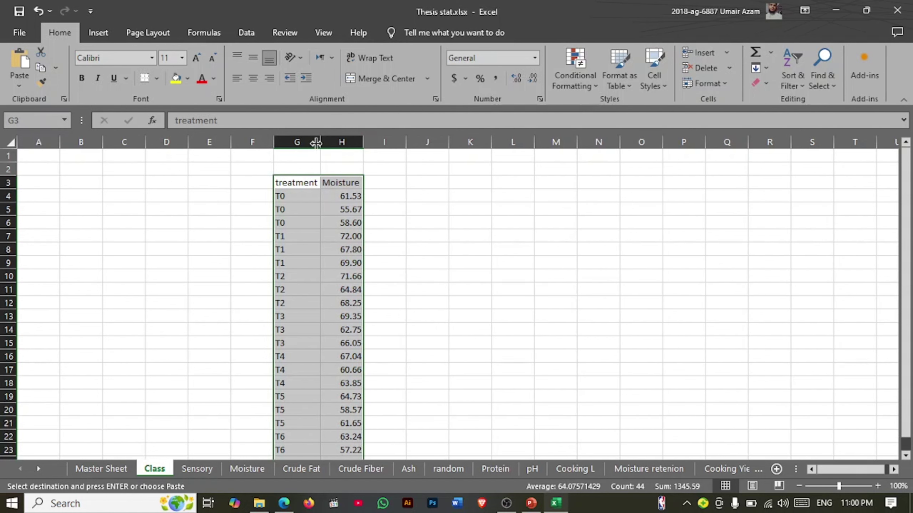
left_click(391, 184)
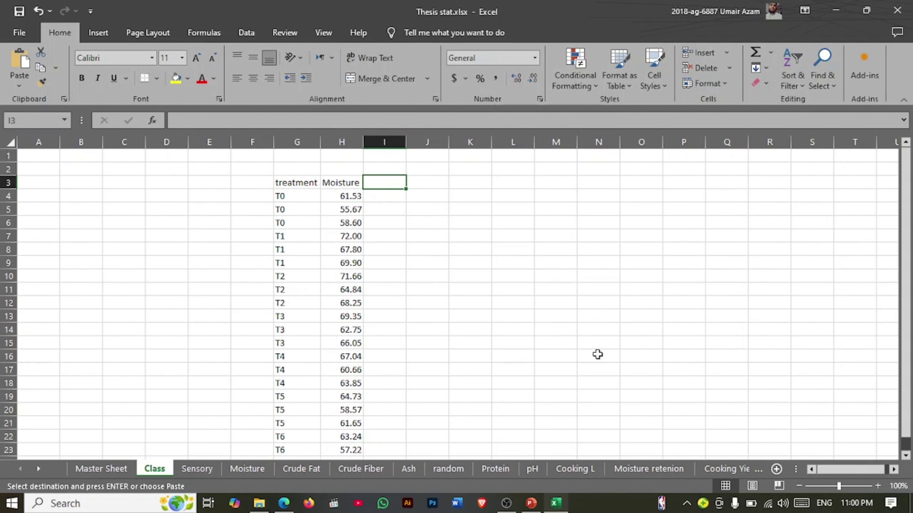
mouse_move(512, 507)
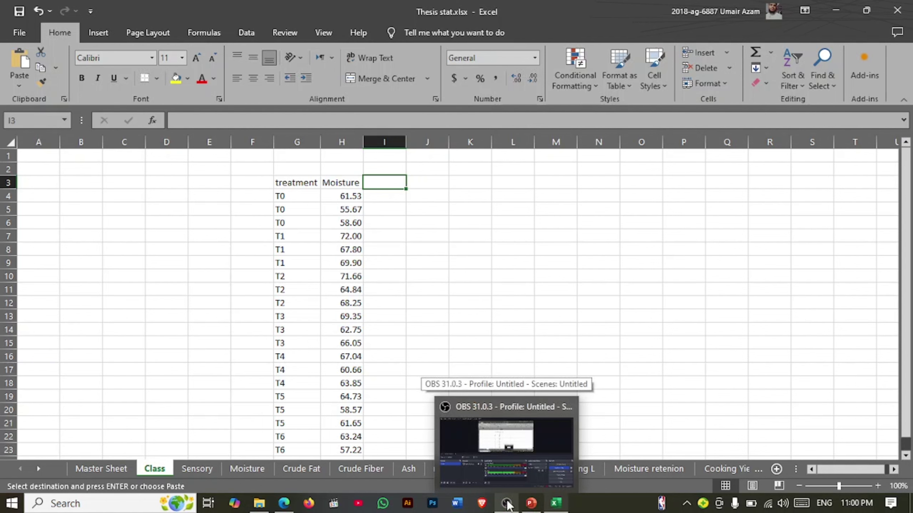
left_click(507, 506)
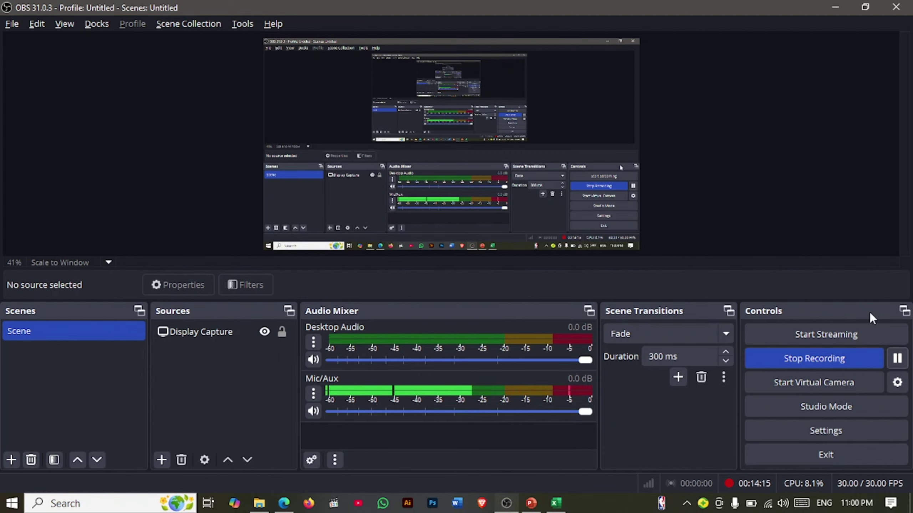
left_click(898, 358)
left_click(531, 502)
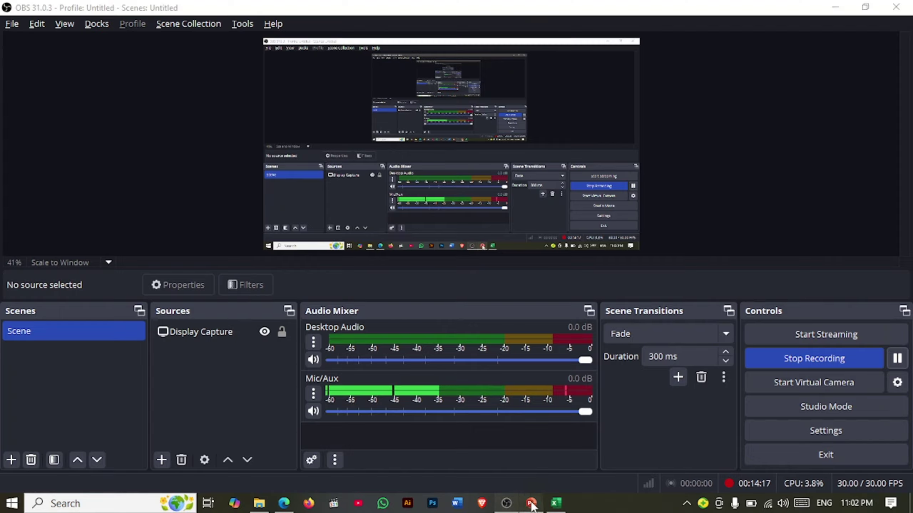
left_click(555, 502)
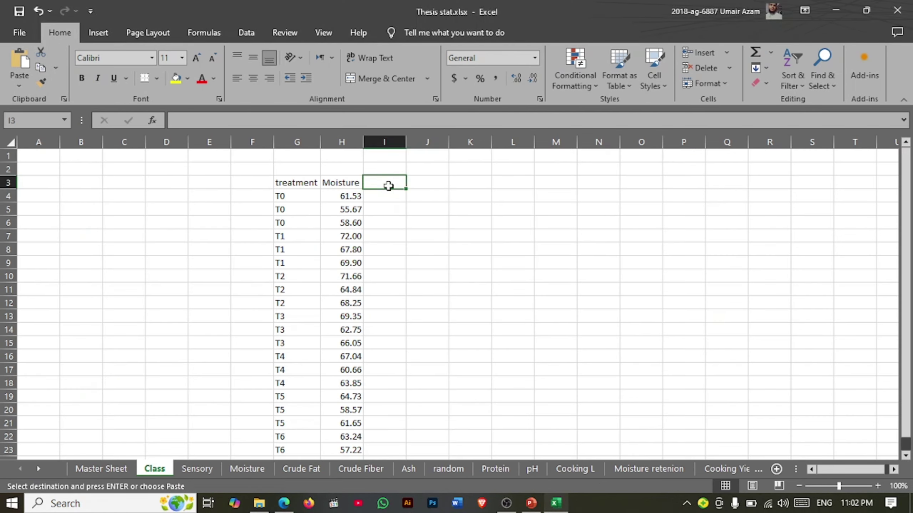
- Enter the heading Sum in I3, then move it to J3
type("Sum")
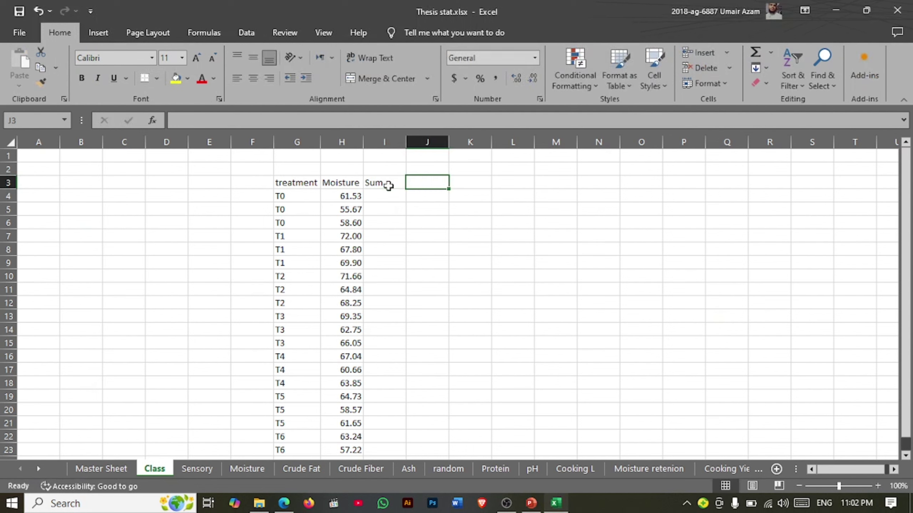
key("Return")
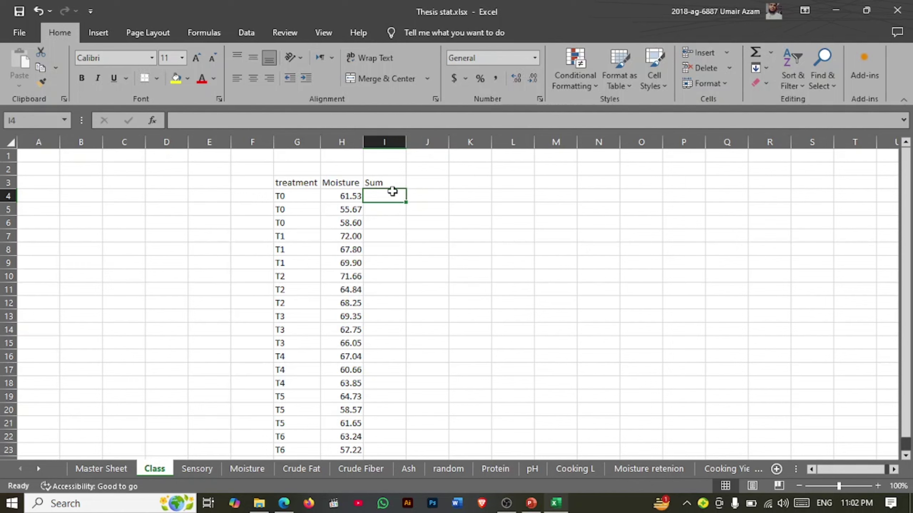
left_click(420, 183)
left_click(391, 182)
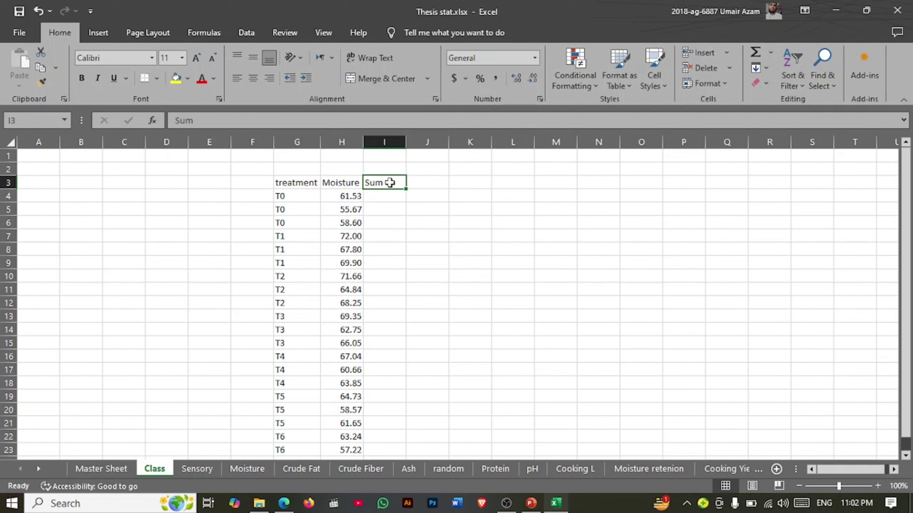
key("ctrl+x")
left_click(417, 182)
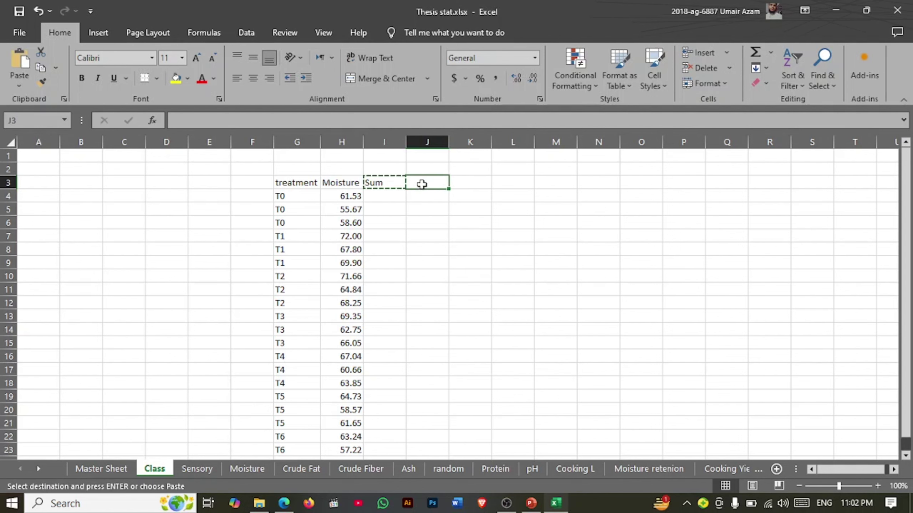
key("ctrl+v")
- Duplicate the Moisture column H3:H23 into column I, starting at I3
left_click_drag(341, 182, 346, 449)
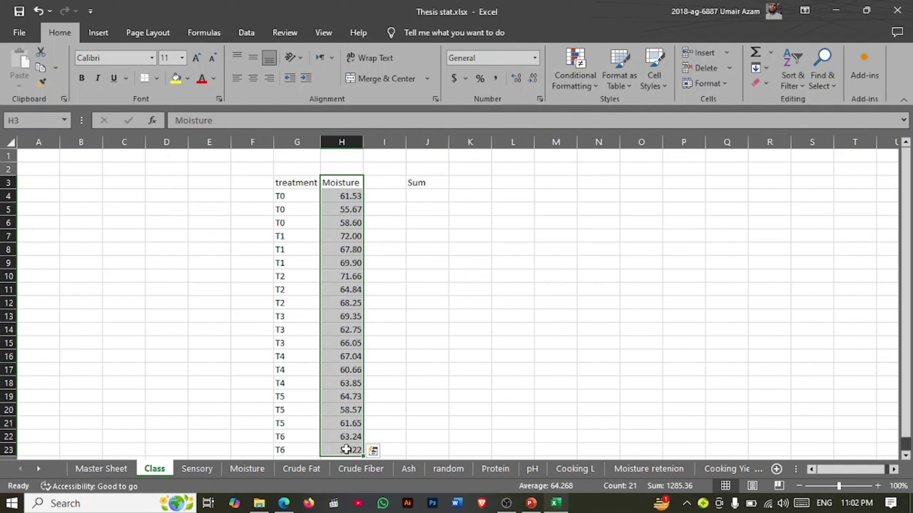
key("ctrl+c")
left_click(382, 181)
key("ctrl+v")
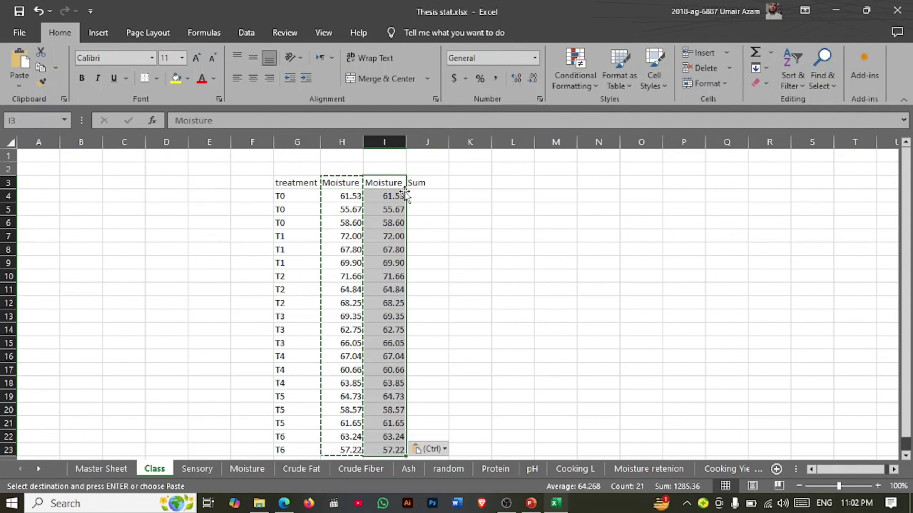
- Add the two T0 Moisture values of row 4 in J4 with =SUM(H4:I4)
left_click(417, 196)
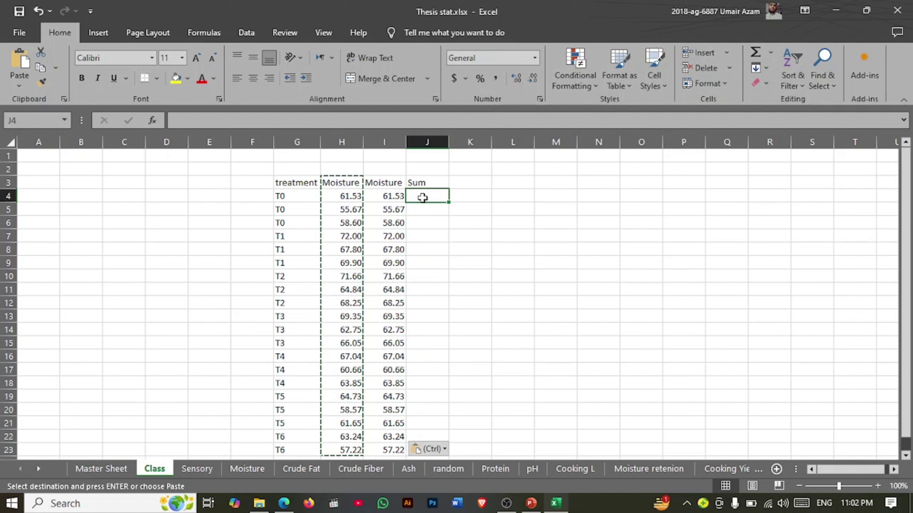
key("Escape")
type("=")
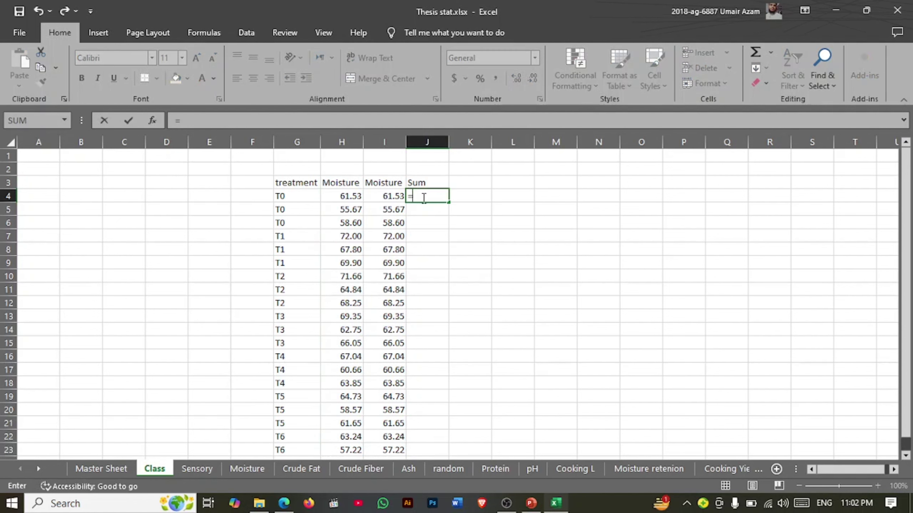
type("sum")
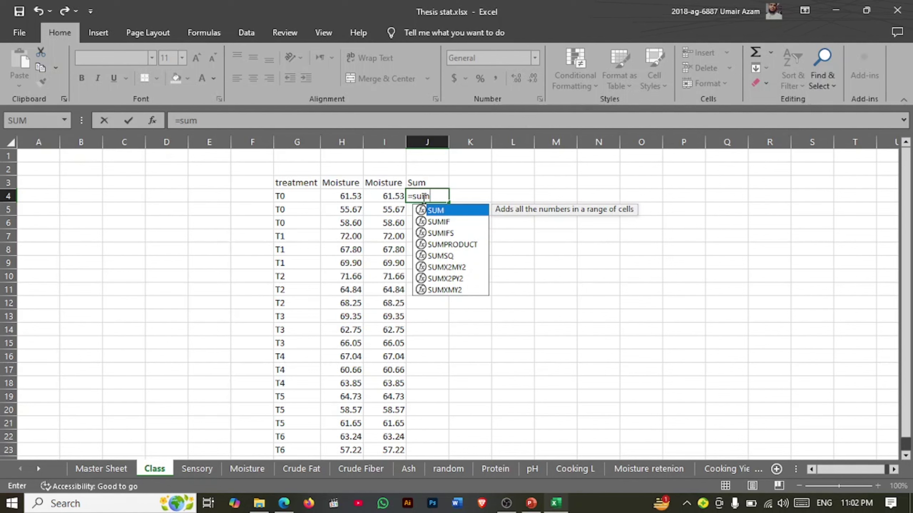
key("Tab")
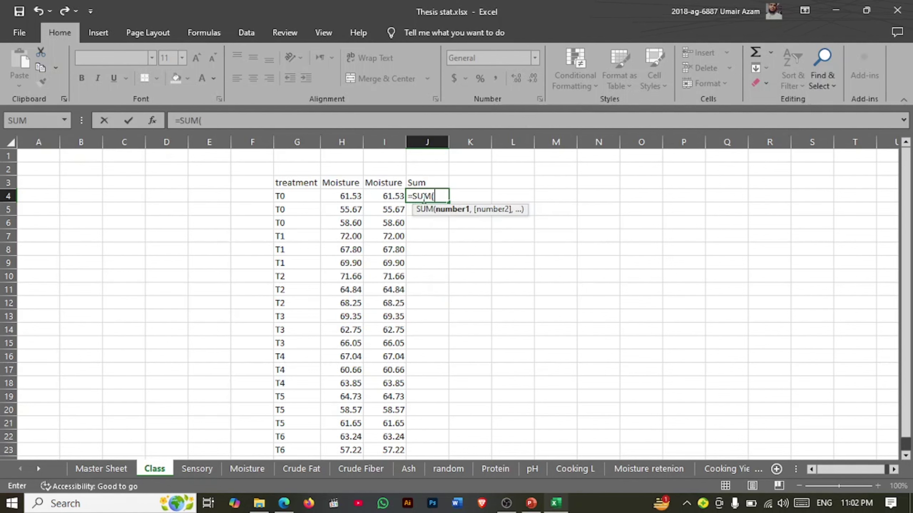
key("BackSpace")
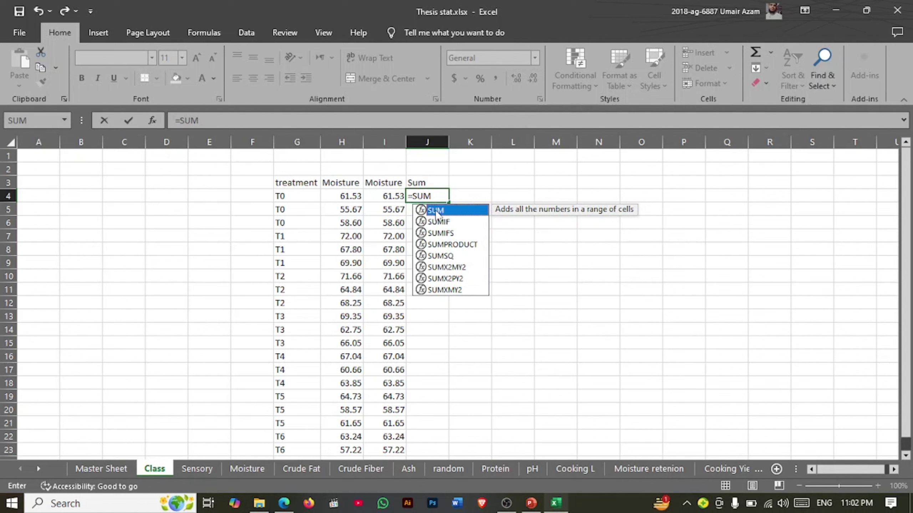
double_click(437, 211)
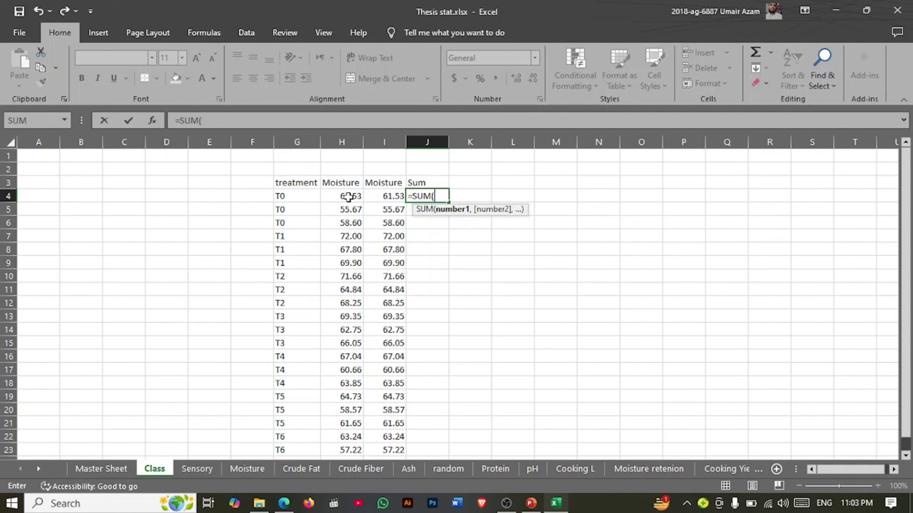
left_click_drag(348, 196, 375, 197)
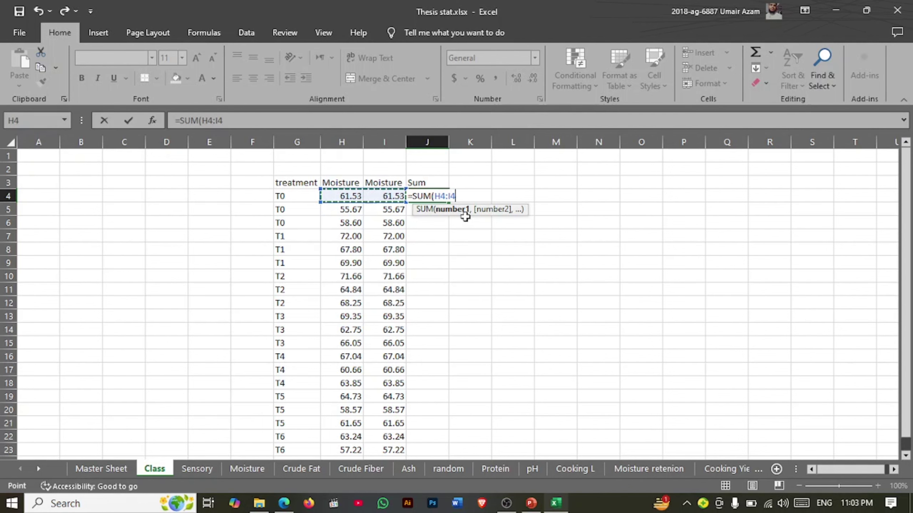
key("Return")
left_click(430, 196)
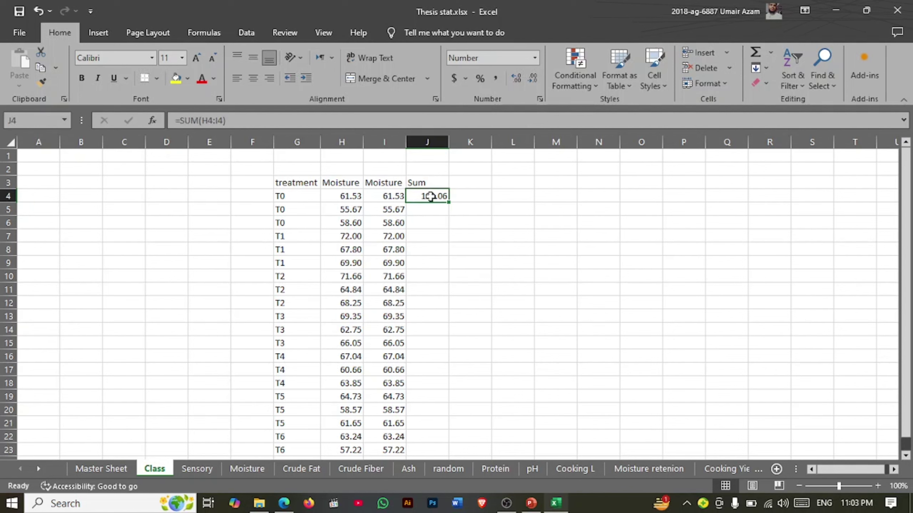
- Add the two Moisture values of row 5 in J5 with =SUM(H5:I5)
left_click(423, 212)
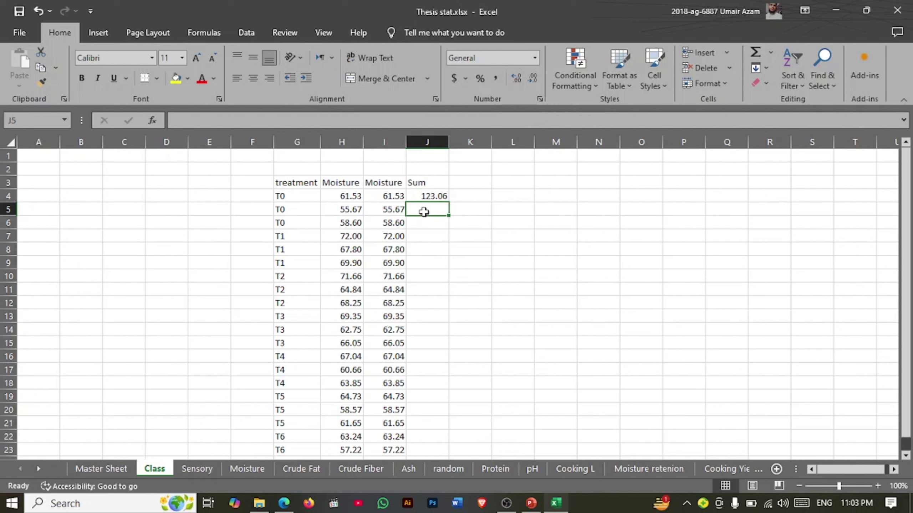
type("=sum")
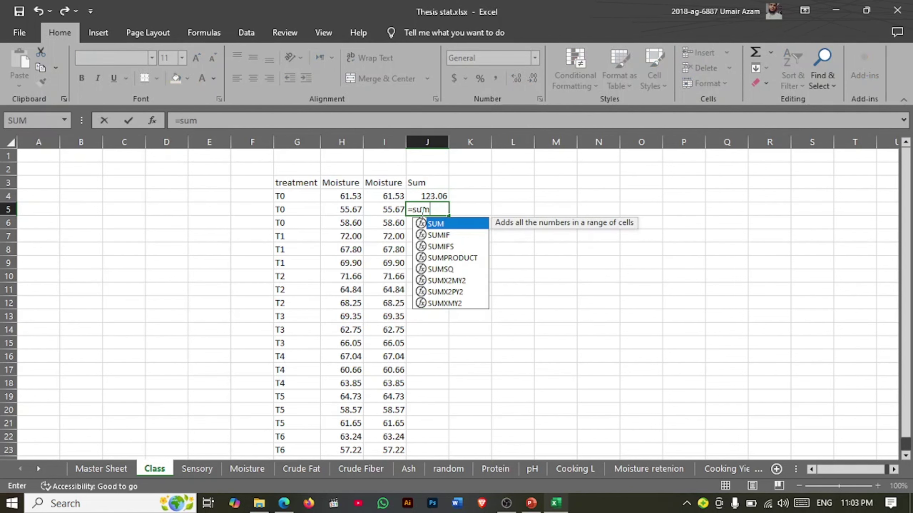
key("Tab")
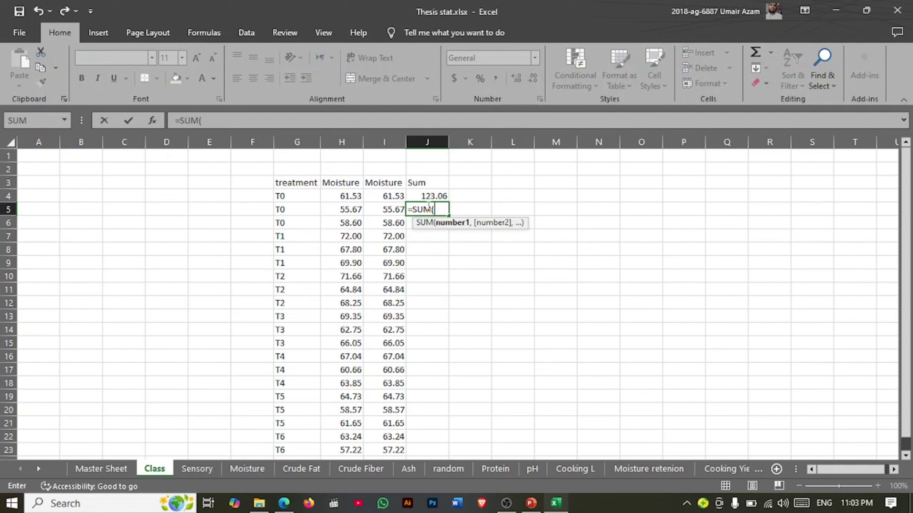
left_click_drag(351, 208, 372, 209)
type(")")
key("Return")
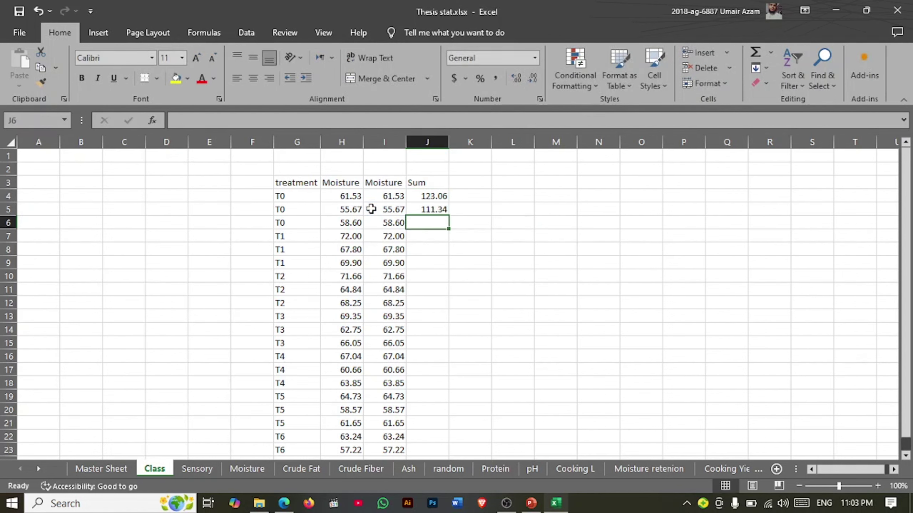
key("Up")
key("Down")
type("=su")
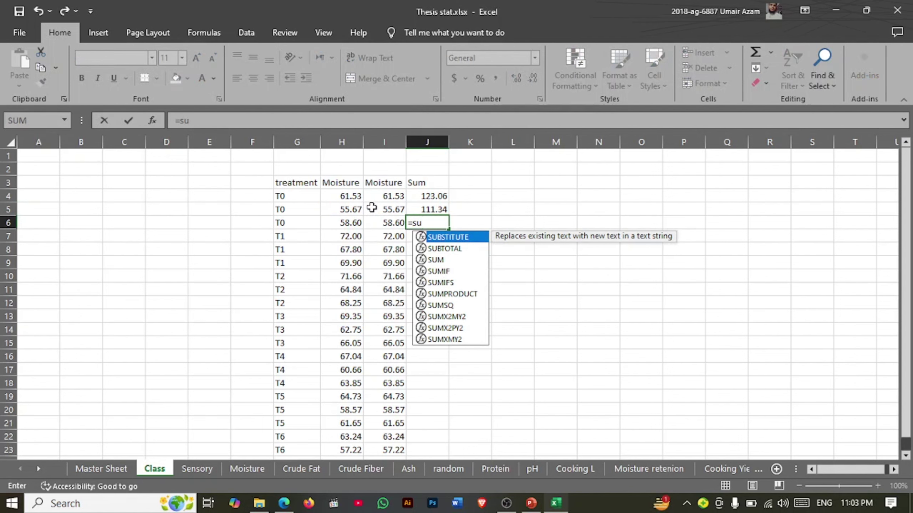
key("Escape")
key("Escape")
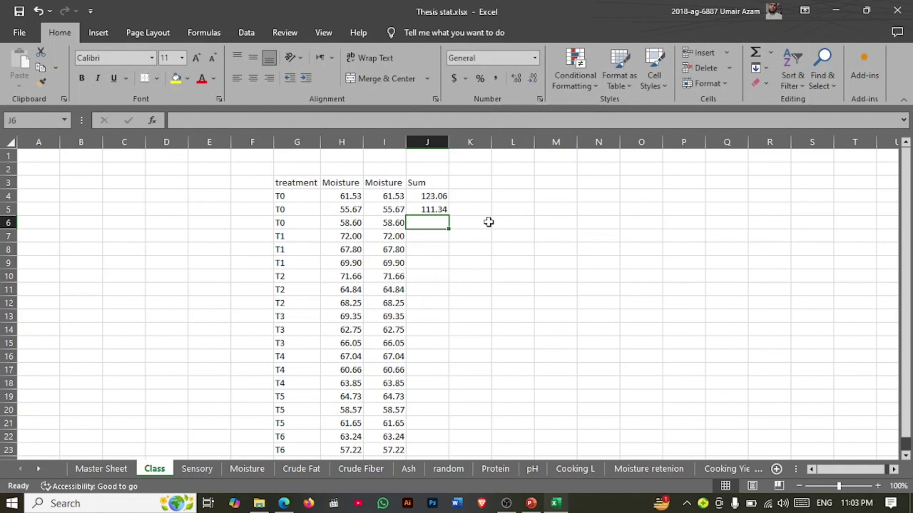
- Fill the SUM formula from J4 down through J23 so each row adds its two Moisture values
left_click(433, 196)
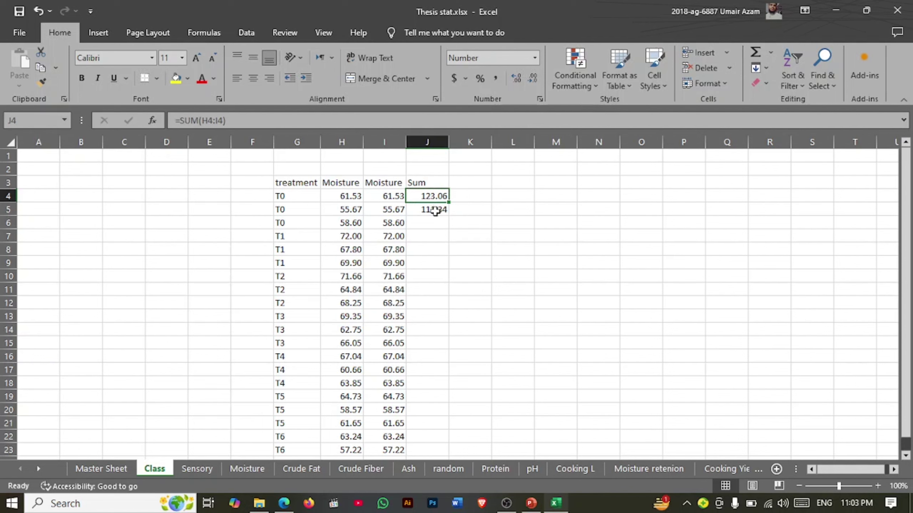
key("ctrl+z")
left_click(439, 197)
left_click_drag(449, 203, 449, 455)
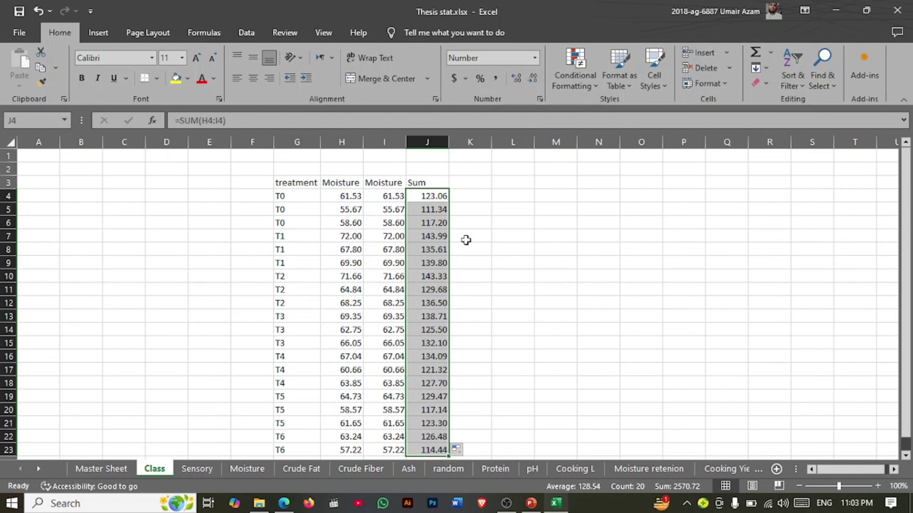
key("Down")
key("Down")
key("Down")
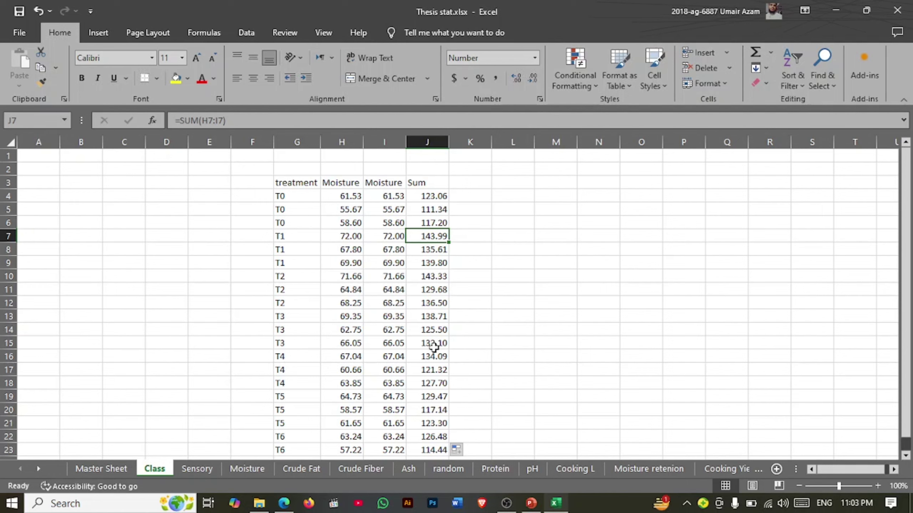
left_click(506, 503)
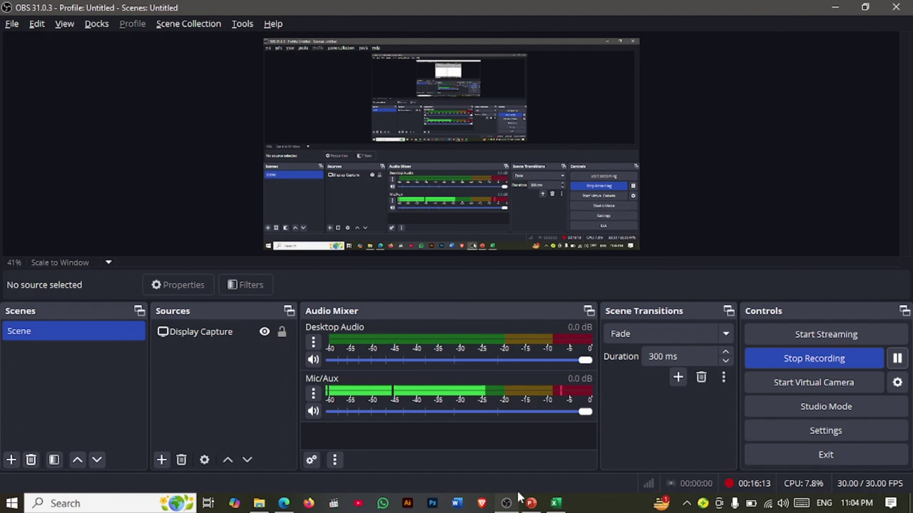
left_click(555, 503)
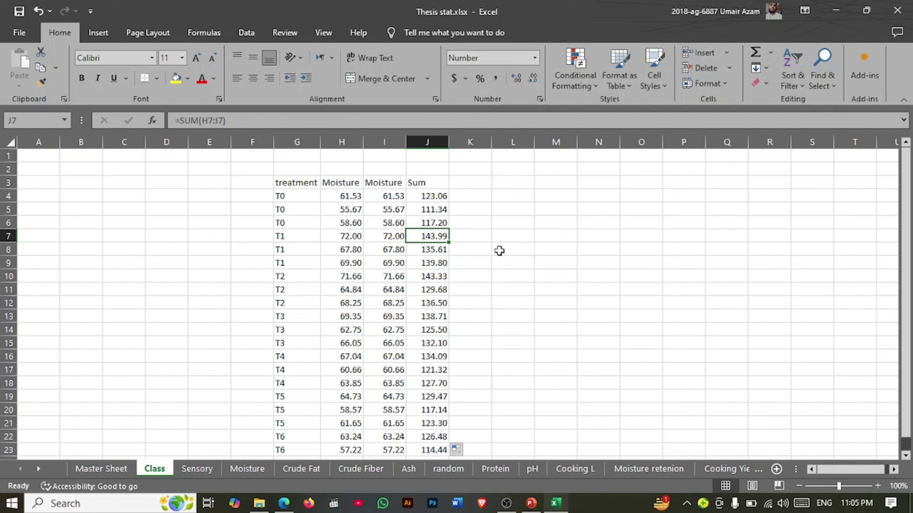
- Add the two Moisture values of row 4 in K4 with the plus-operator formula =H4+I4
left_click(484, 195)
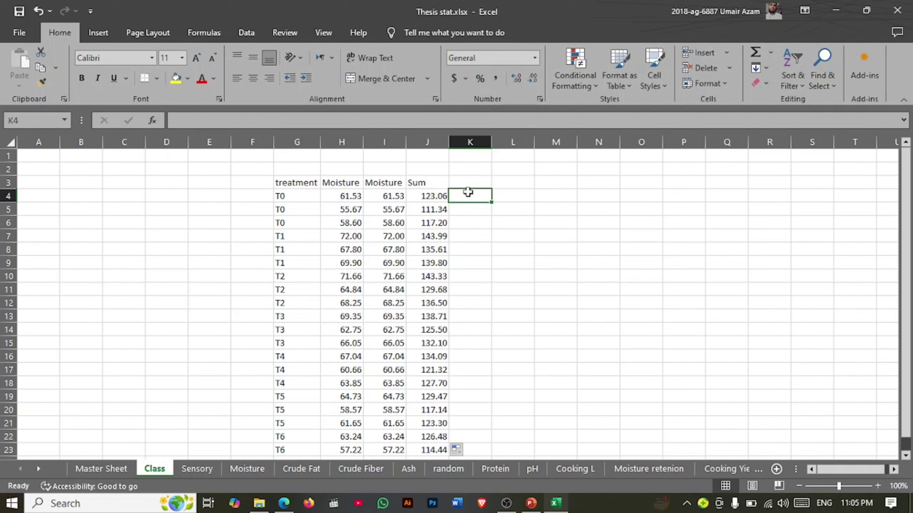
type("=")
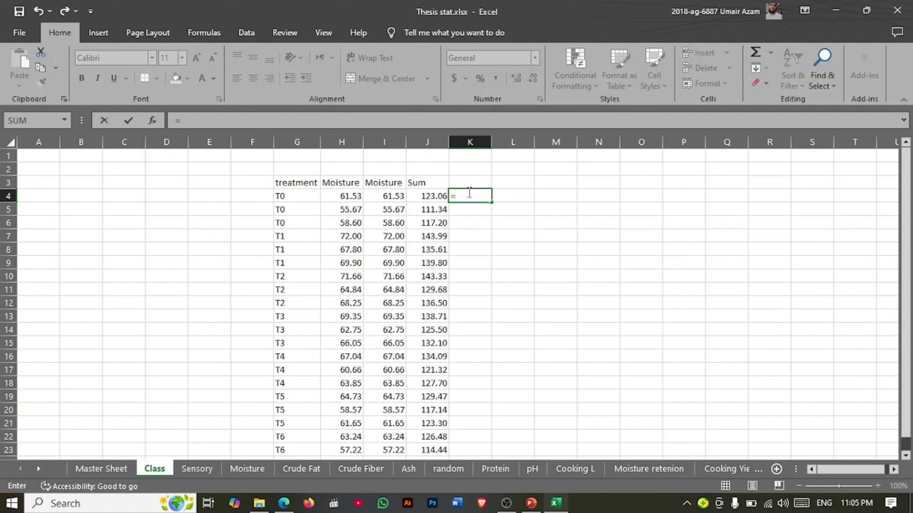
key("Left")
key("Left")
key("Left")
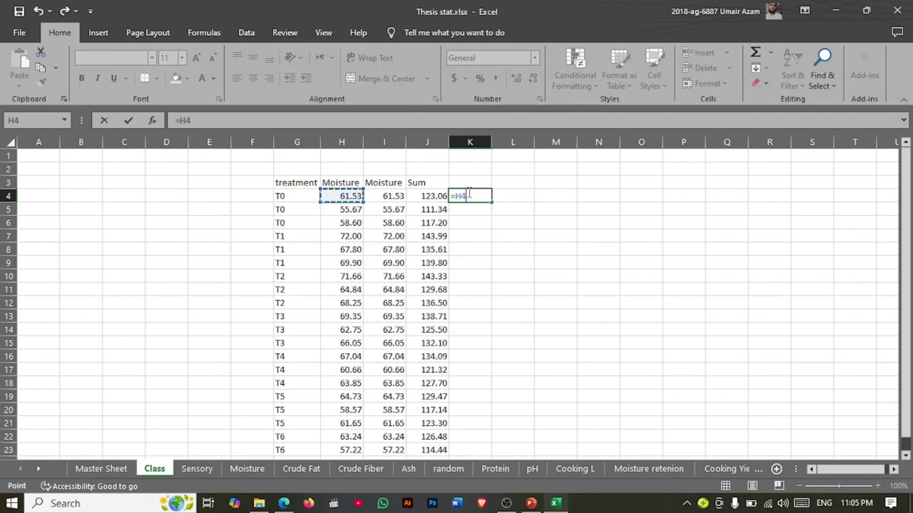
type("+")
key("Left")
key("Left")
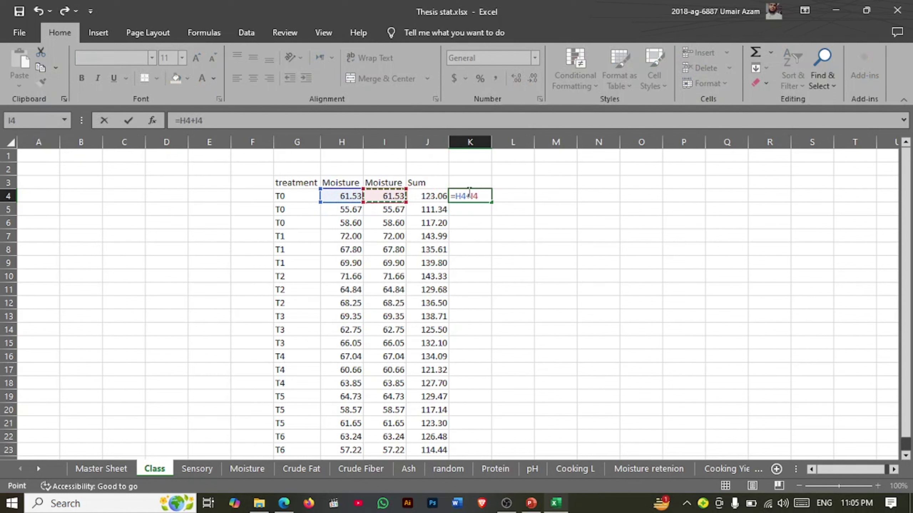
key("Right")
key("Right")
key("Right")
key("Left")
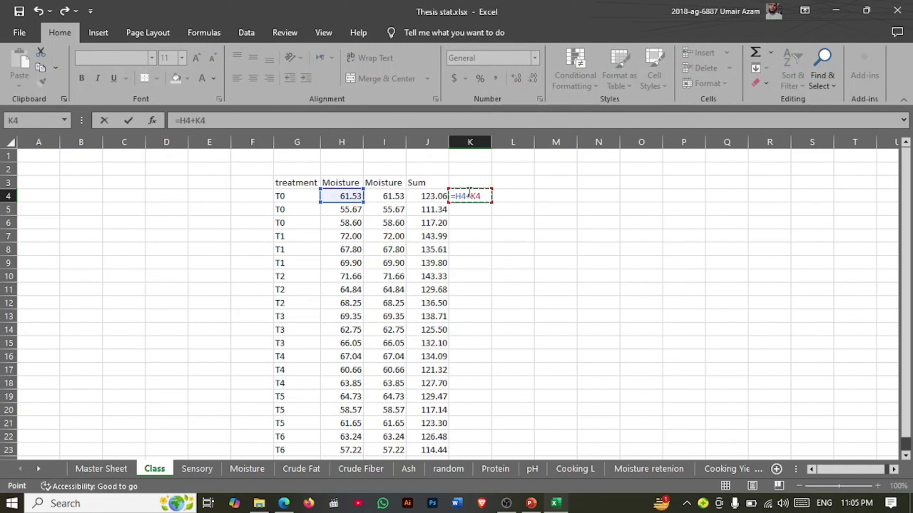
key("Right")
key("Left")
key("Left")
key("Left")
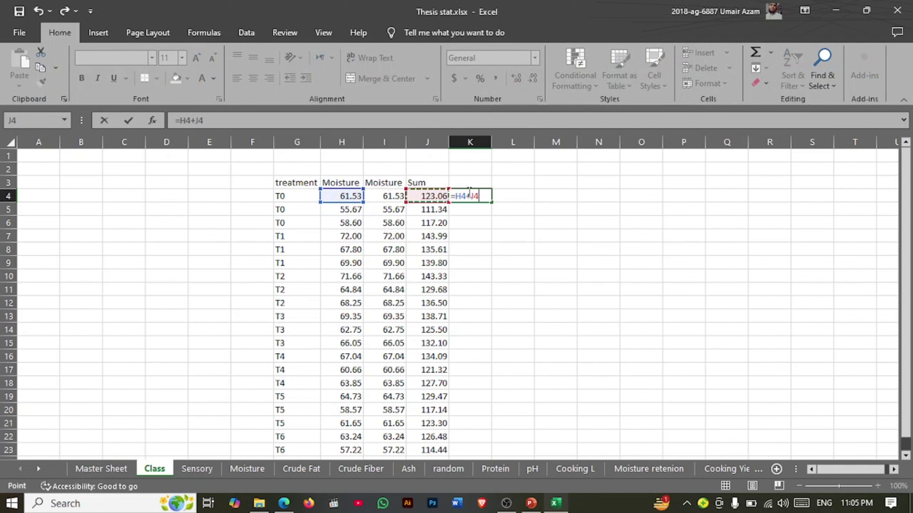
key("Return")
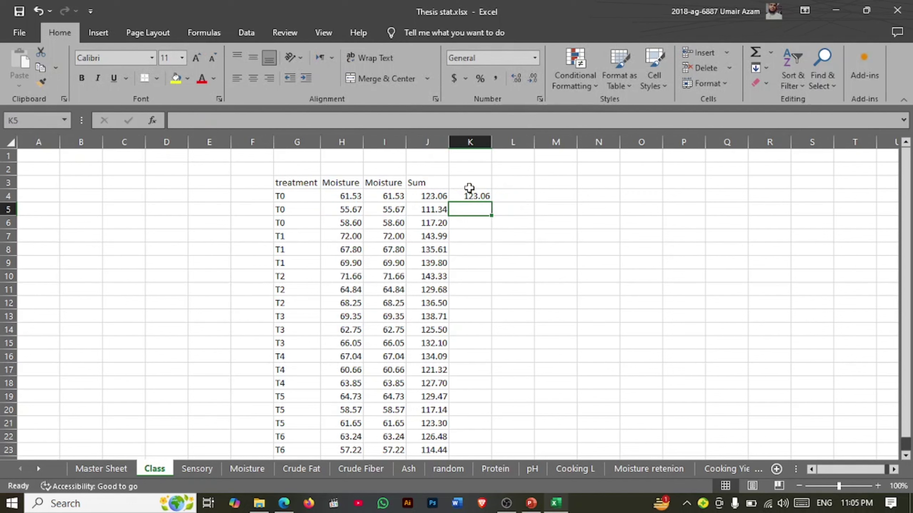
- Fill the addition formula from K4 down through K23
left_click(472, 195)
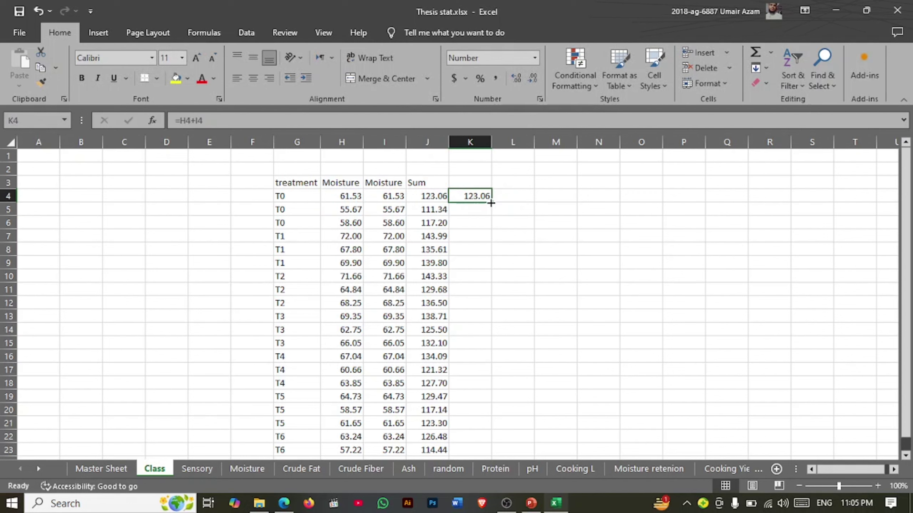
left_click_drag(491, 203, 490, 453)
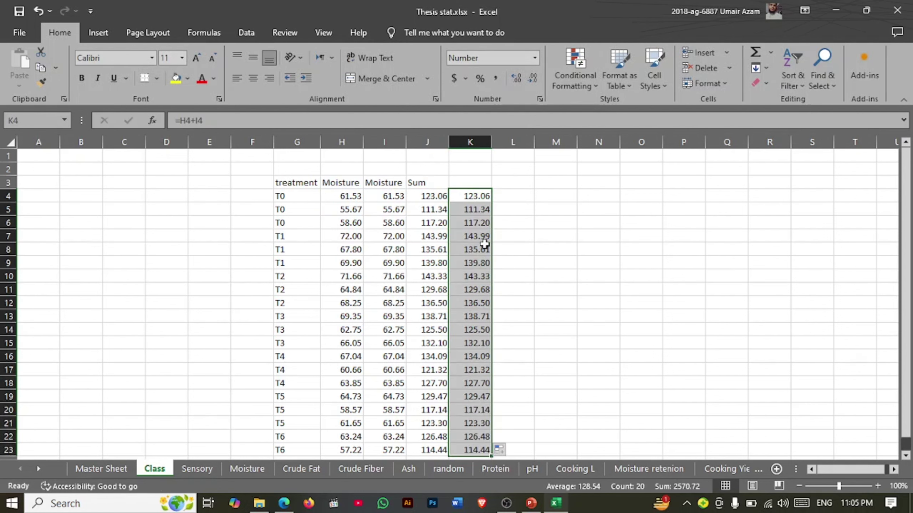
left_click(507, 196)
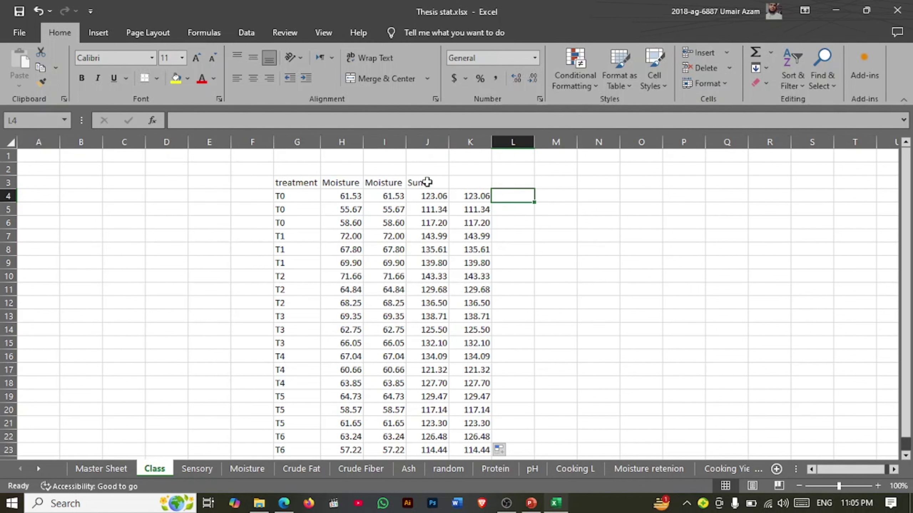
- Clear the sum results in J3:K23 and the duplicate Moisture column in I3:I23
left_click_drag(425, 183, 483, 445)
key("Delete")
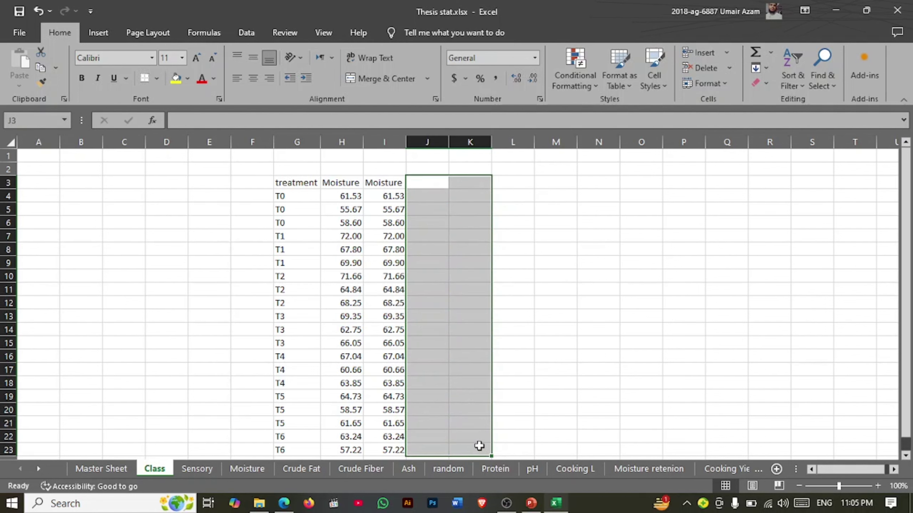
left_click_drag(396, 183, 397, 450)
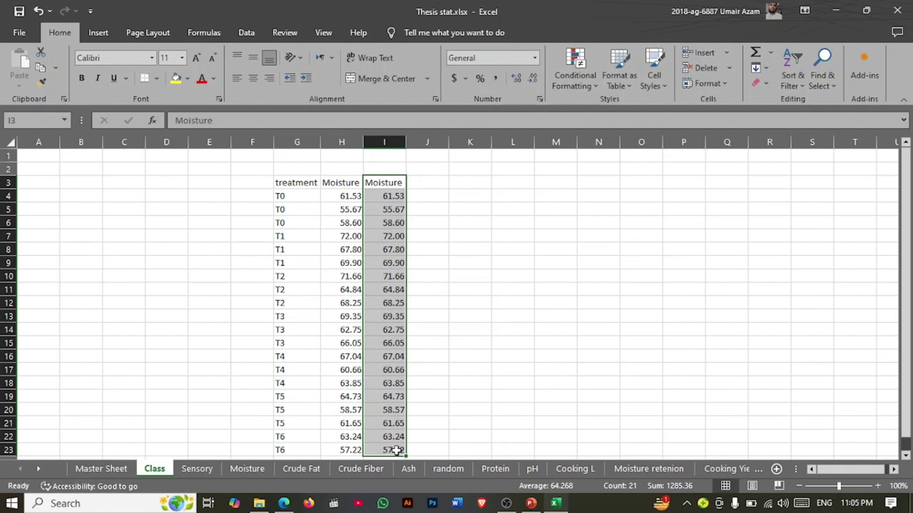
key("Delete")
- Enter the headings Mean in I3 and SD in J3
left_click(394, 185)
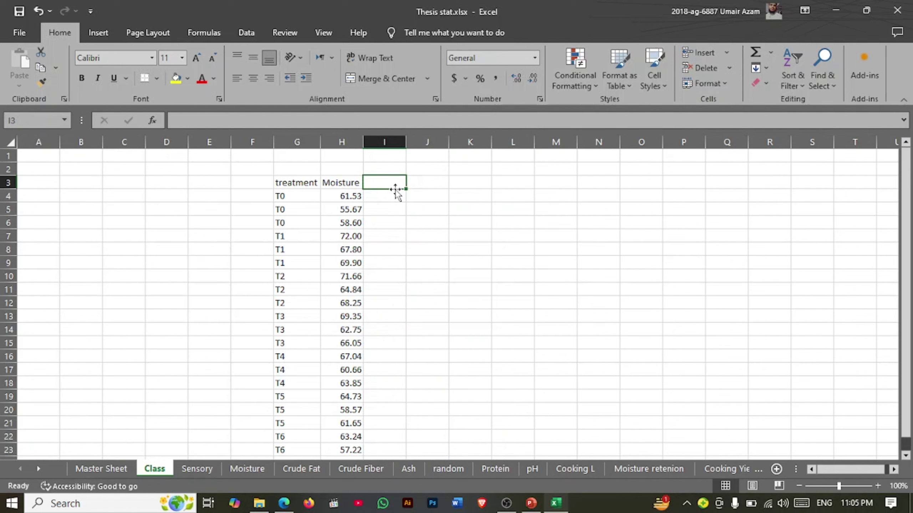
type("MEan")
key("Tab")
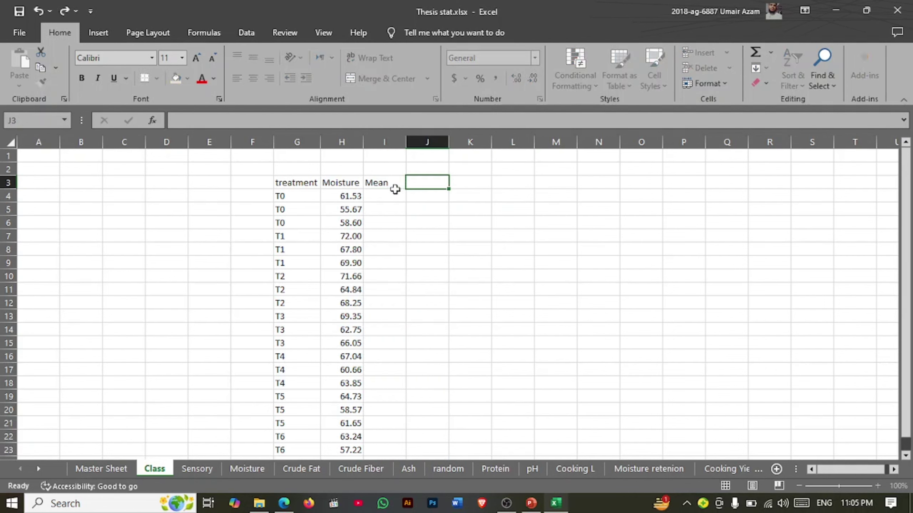
type("SD")
key("Tab")
key("Left")
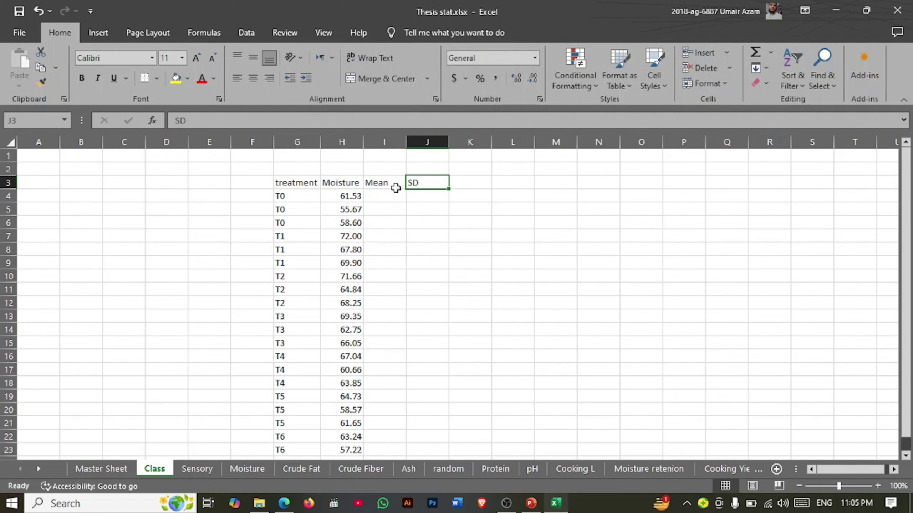
left_click(392, 197)
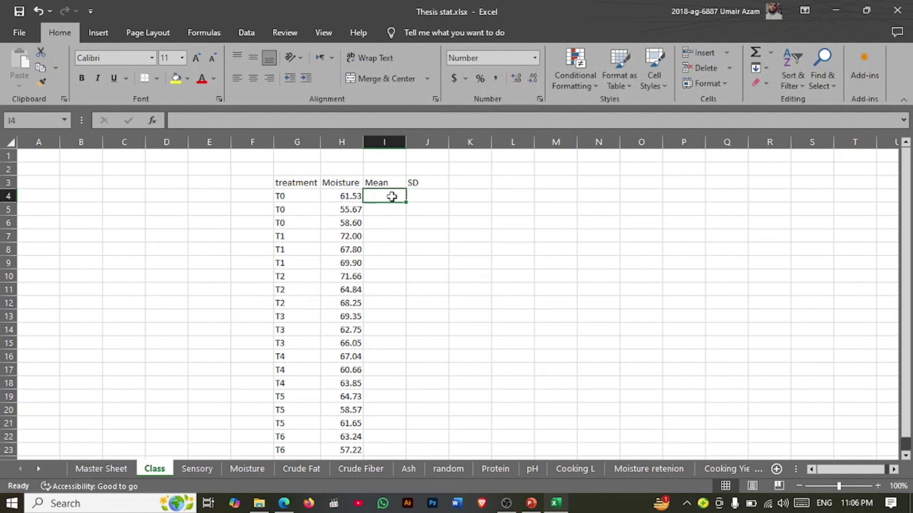
left_click_drag(345, 196, 346, 222)
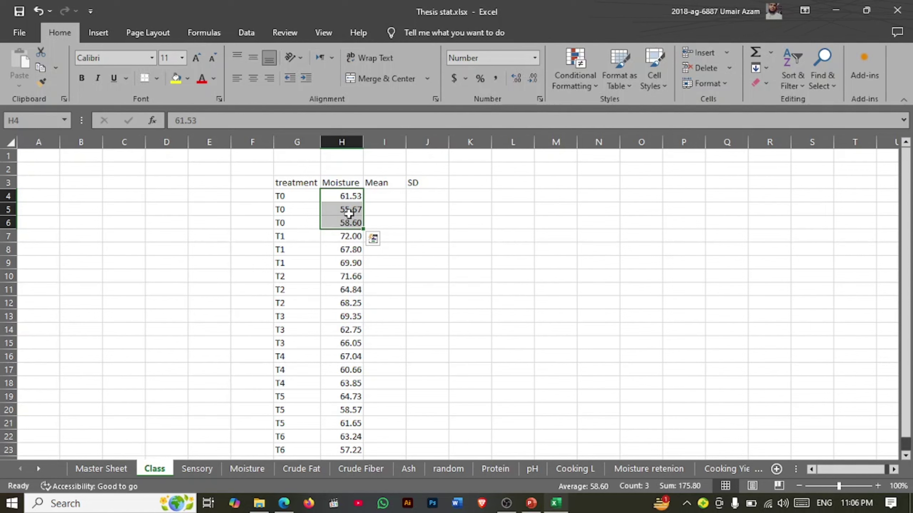
left_click(290, 219)
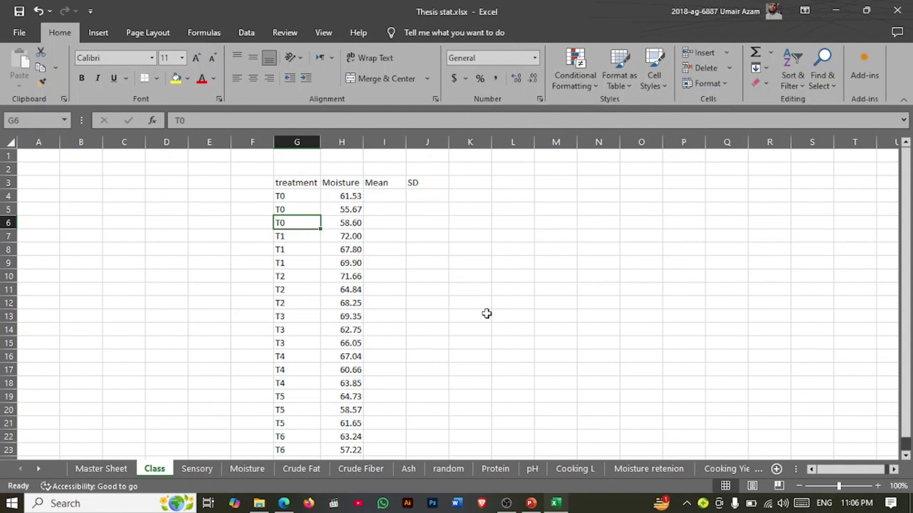
left_click_drag(293, 197, 295, 222)
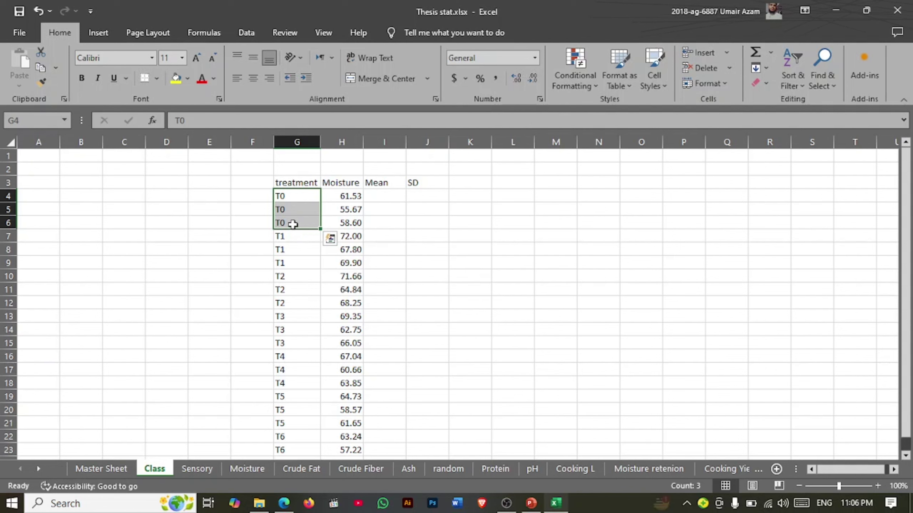
- Calculate the mean of the three T0 Moisture values in I4 with =AVERAGE(H4:H6)
left_click(376, 194)
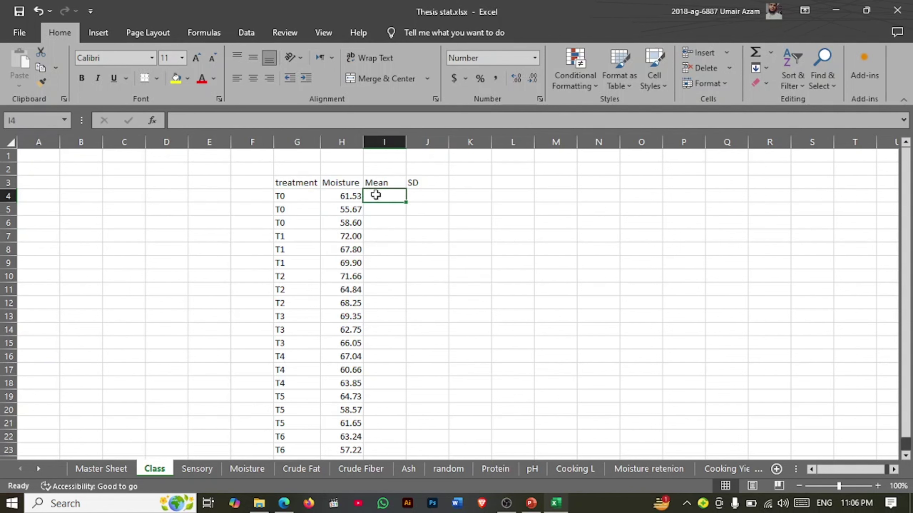
type("=mea")
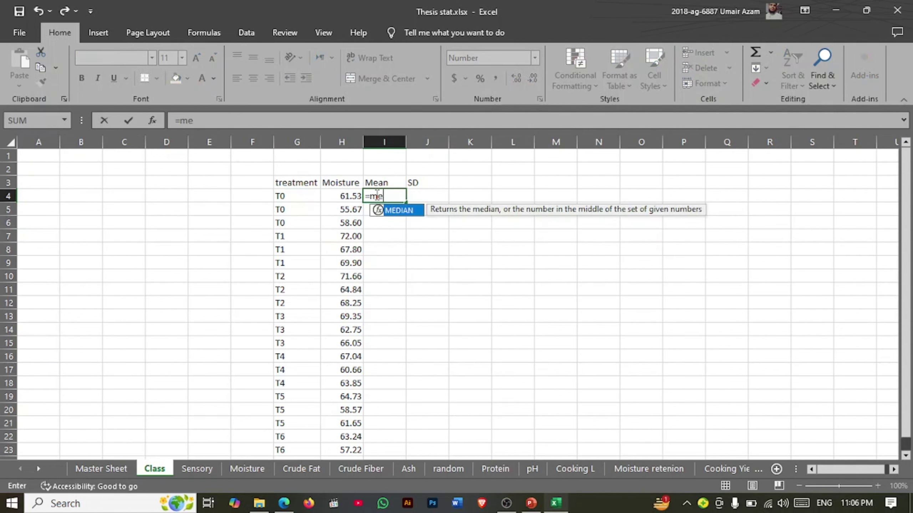
key("BackSpace")
key("BackSpace")
key("BackSpace")
type("aver")
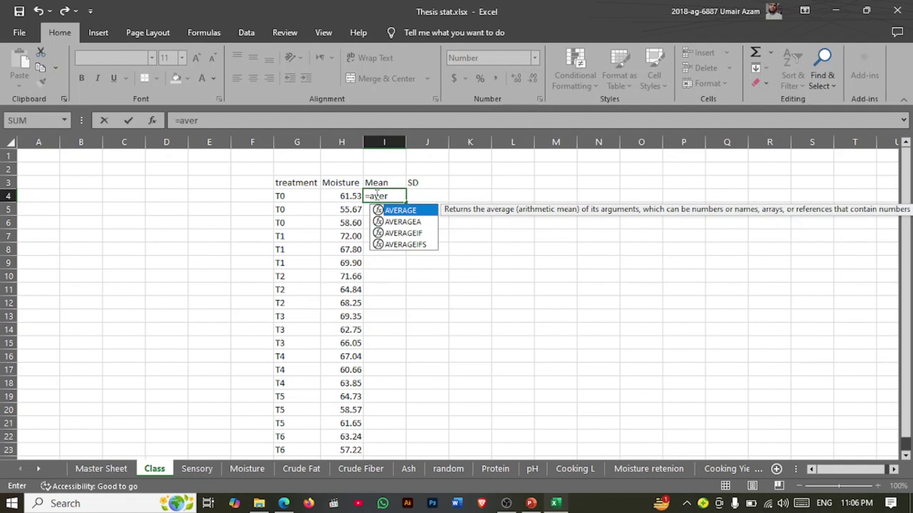
key("Tab")
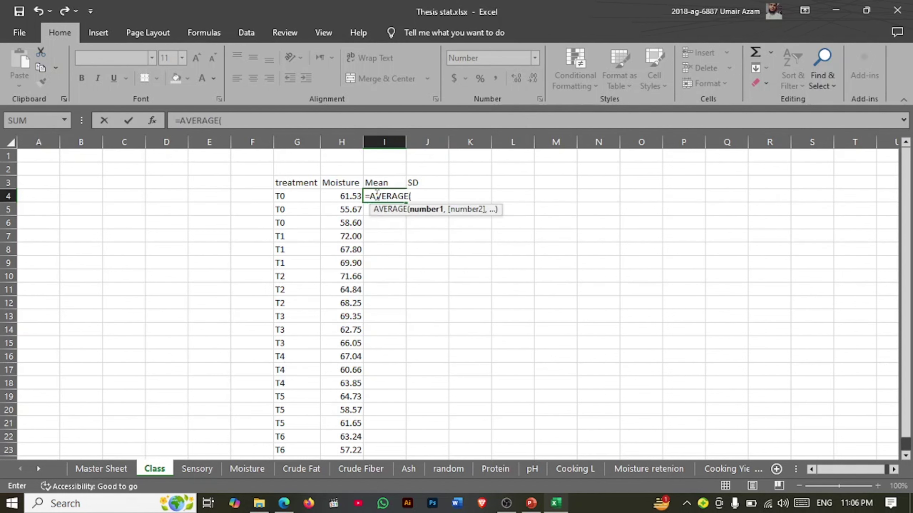
left_click_drag(350, 196, 345, 222)
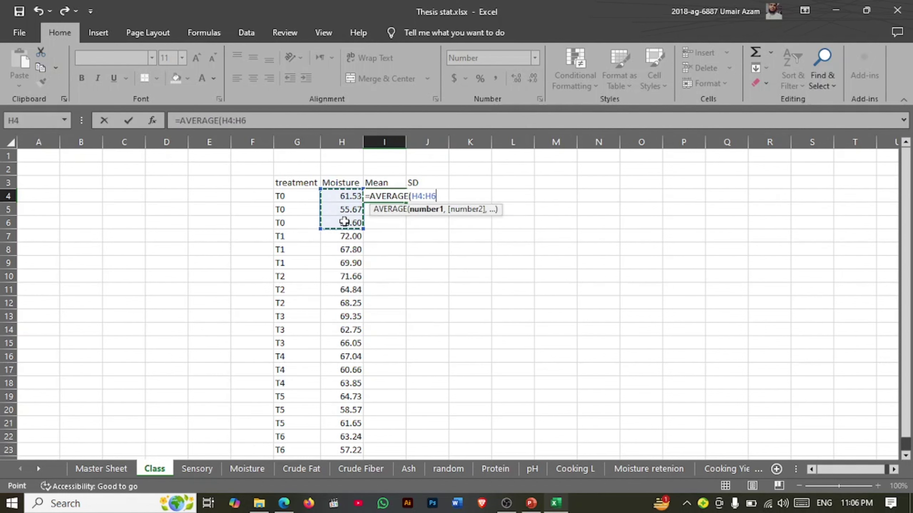
key("Return")
left_click(394, 198)
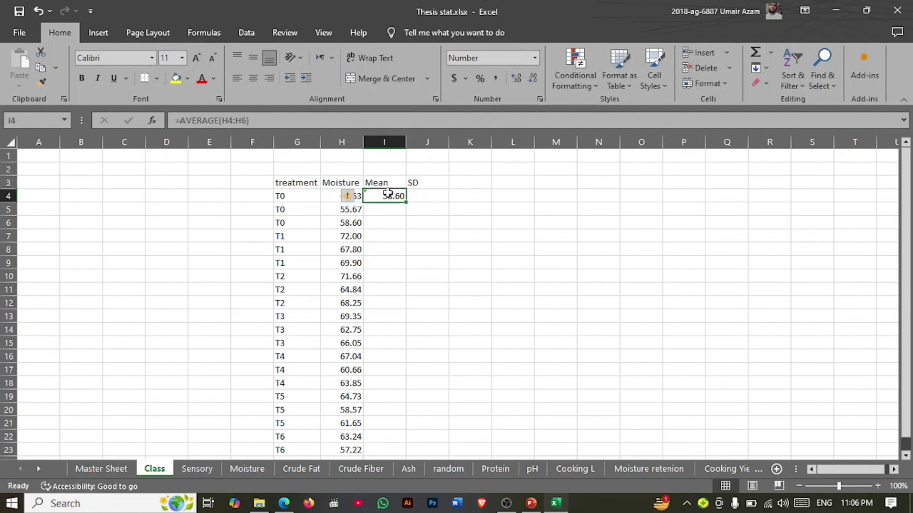
- Try filling the AVERAGE formula from I4 down through I22, check it against the Moisture values, and undo the fill
left_click(337, 226)
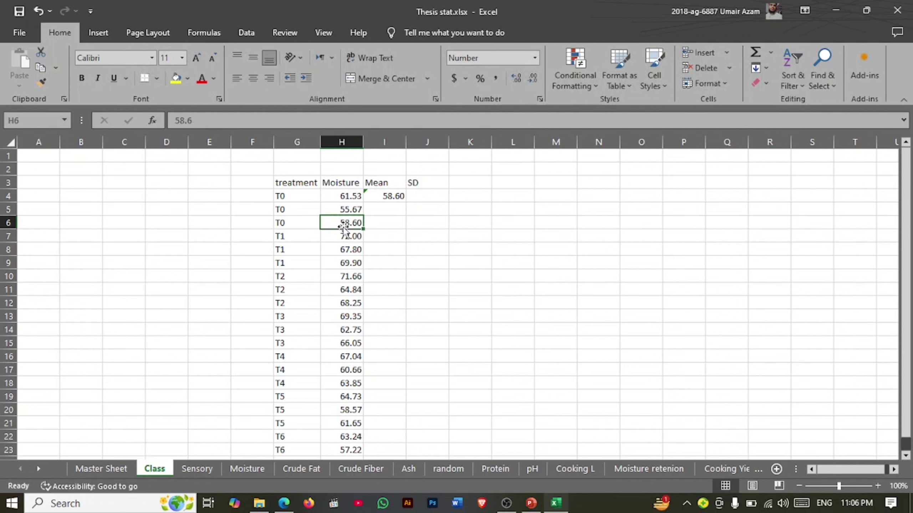
left_click(383, 200)
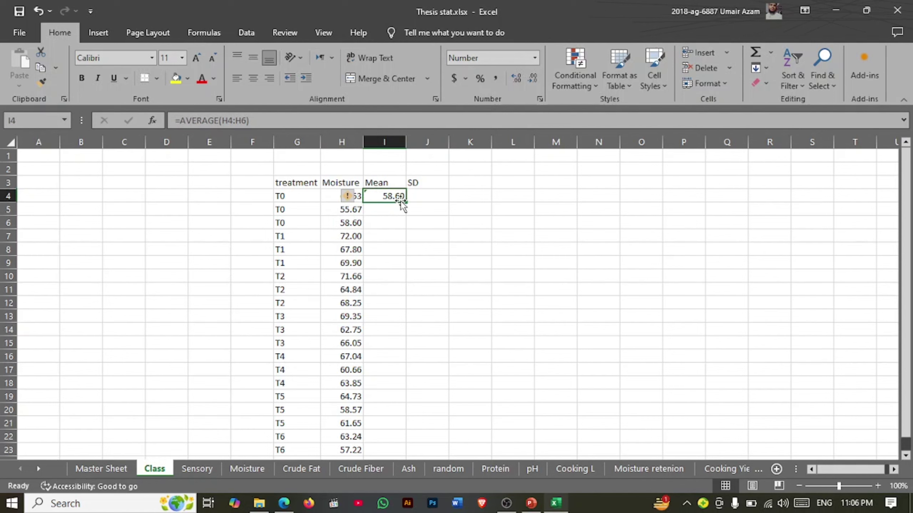
left_click_drag(406, 201, 406, 440)
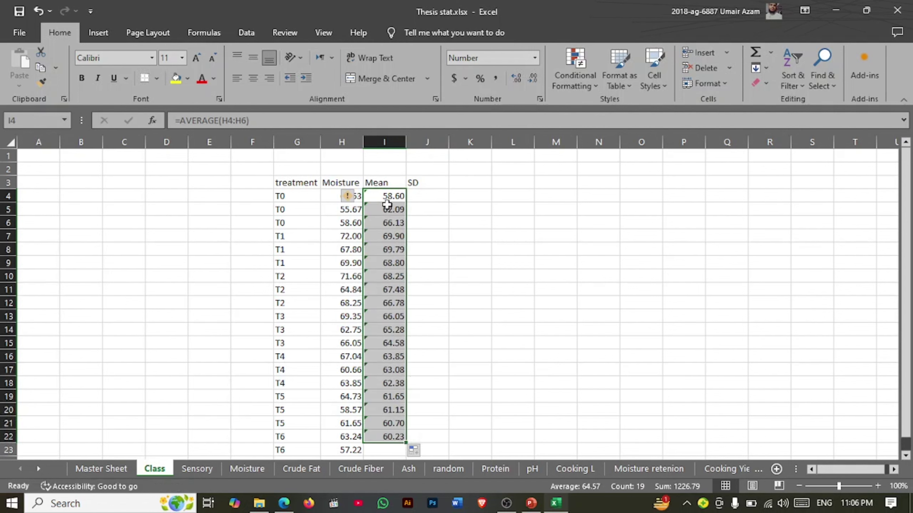
left_click_drag(340, 196, 332, 251)
left_click(333, 231)
left_click(336, 234)
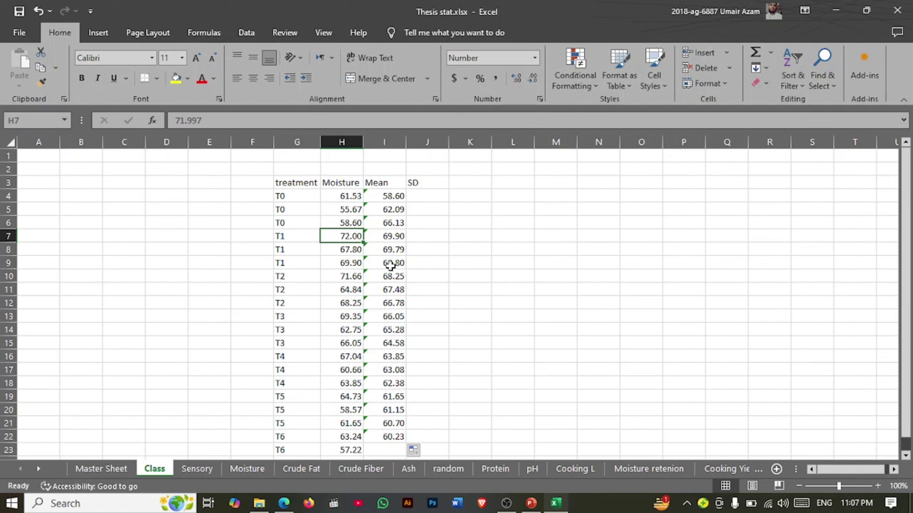
key("ctrl+z")
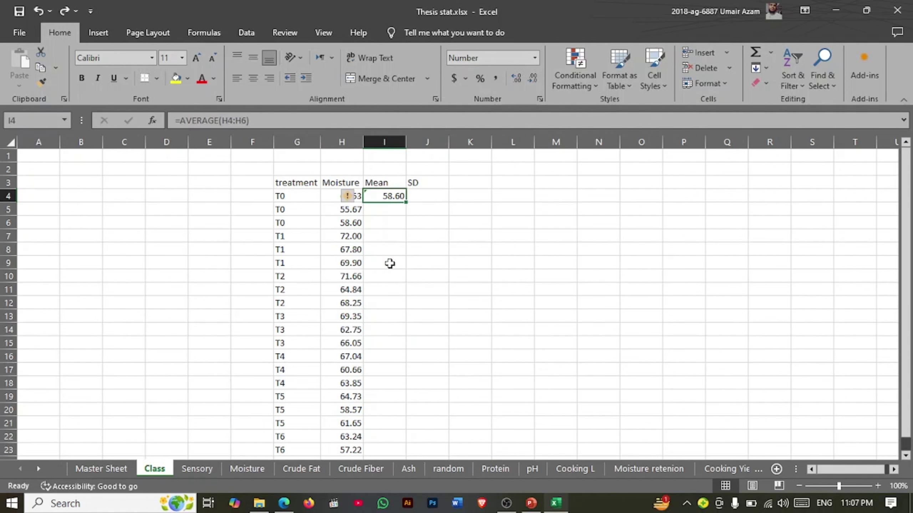
- Fill the I4:I6 block down the Mean column, undo that fill, and refill through I24 for one mean per treatment
left_click(413, 198)
left_click(386, 198)
left_click_drag(387, 197, 385, 223)
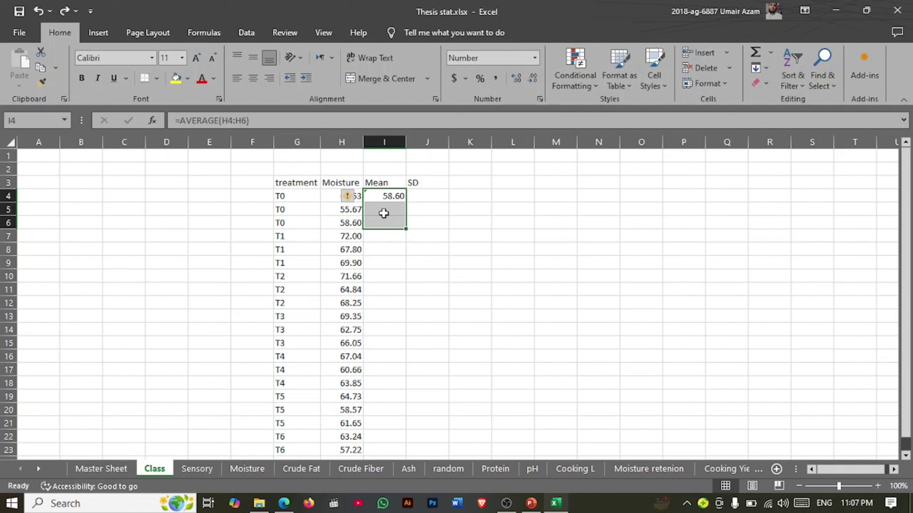
mouse_move(506, 501)
left_click_drag(406, 230, 408, 457)
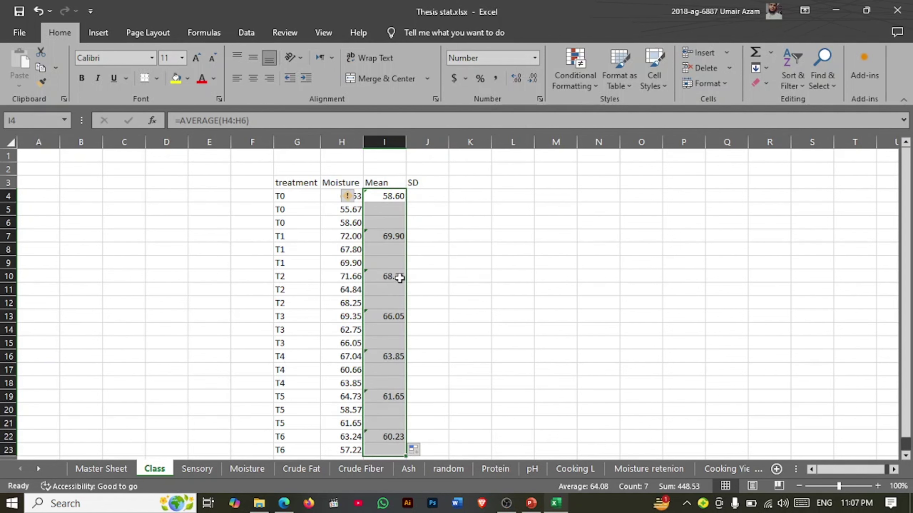
key("ctrl+z")
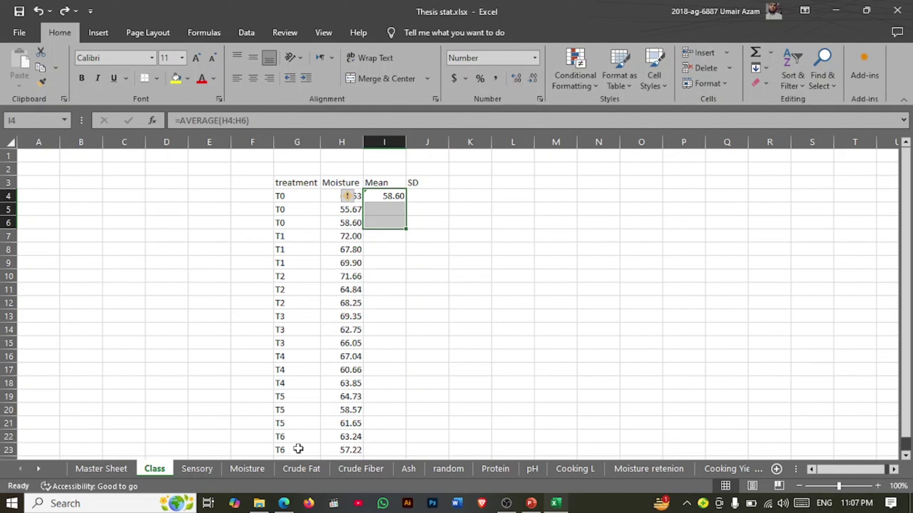
double_click(405, 230)
scroll(388, 347, "down", 1)
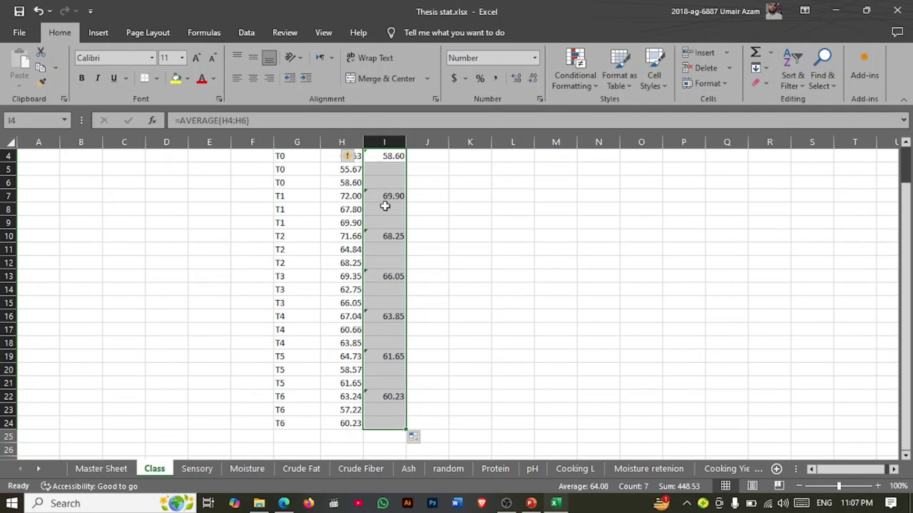
scroll(379, 347, "up", 1)
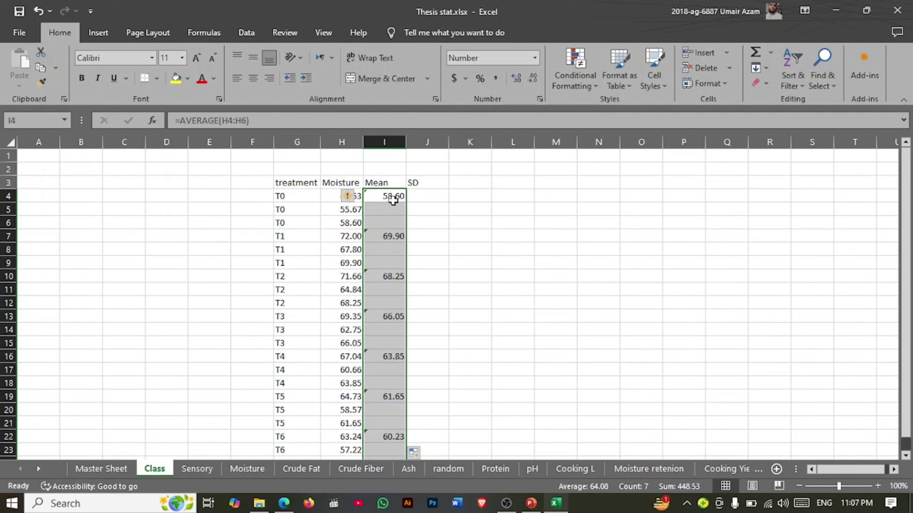
- Calculate the standard deviation of the three T0 Moisture values in J4 with =STDEV.S(H4:H6)
left_click(436, 198)
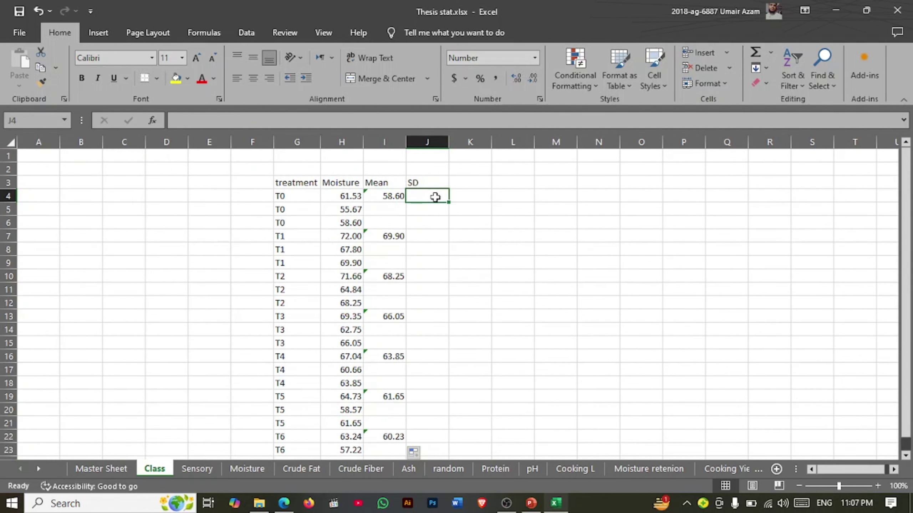
type("=st")
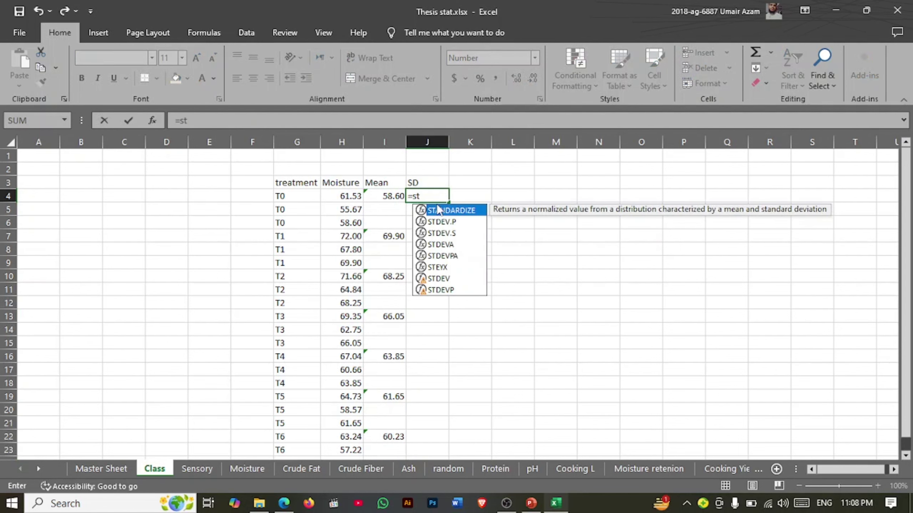
key("Down")
key("Down")
key("Tab")
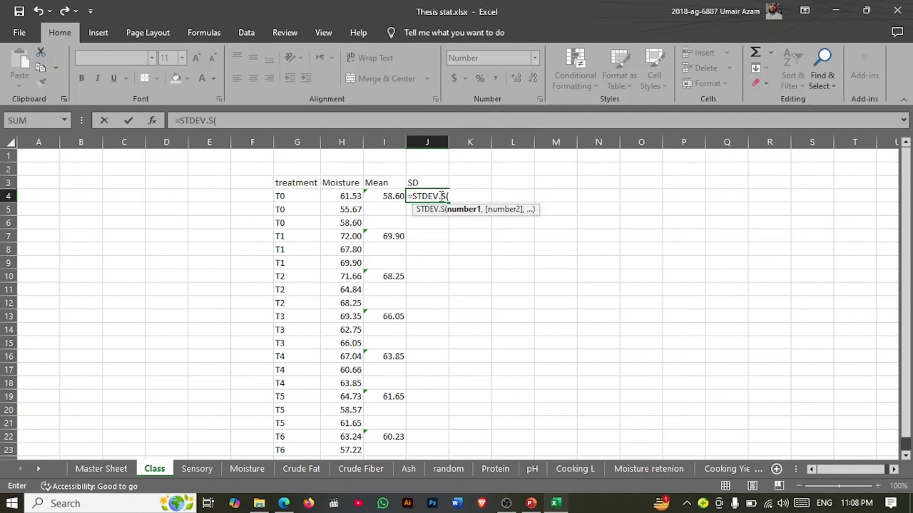
left_click_drag(347, 196, 344, 225)
key("Return")
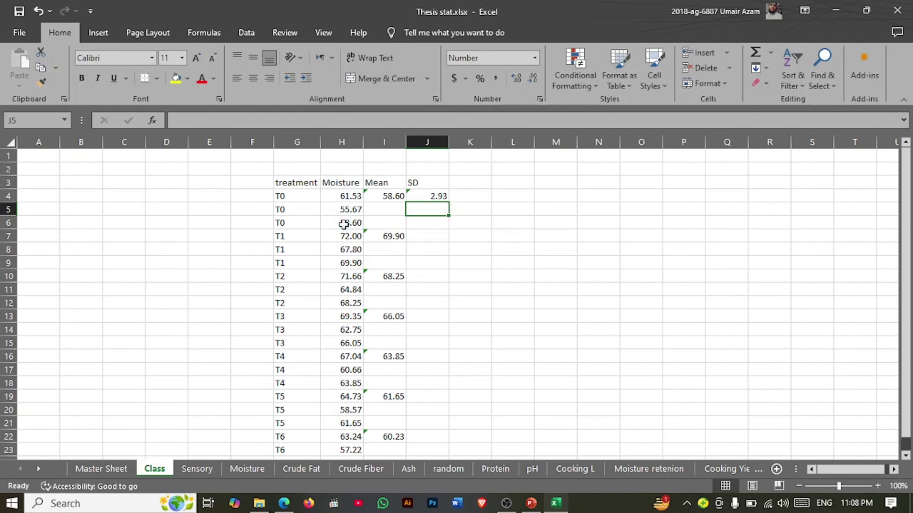
- Fill the three-cell block J4:J6 down through J24 for one SD per treatment
left_click(431, 196)
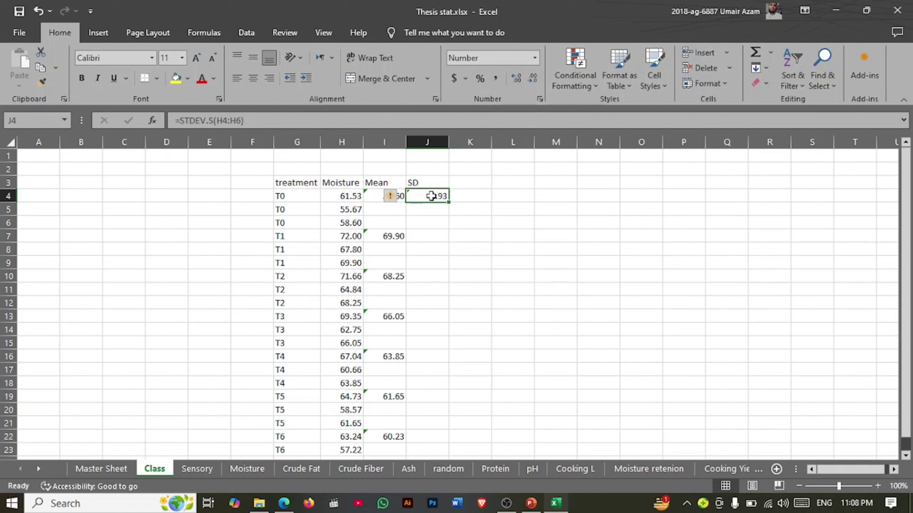
left_click_drag(431, 196, 430, 226)
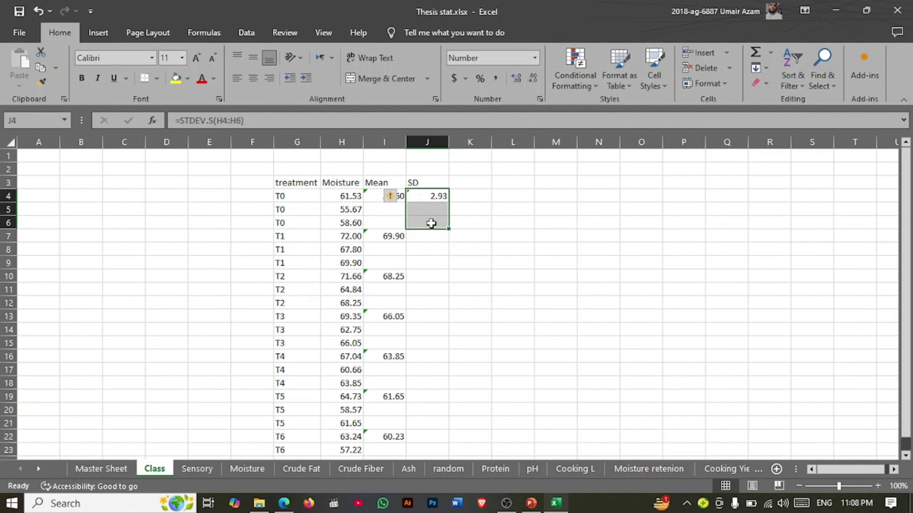
left_click(465, 197)
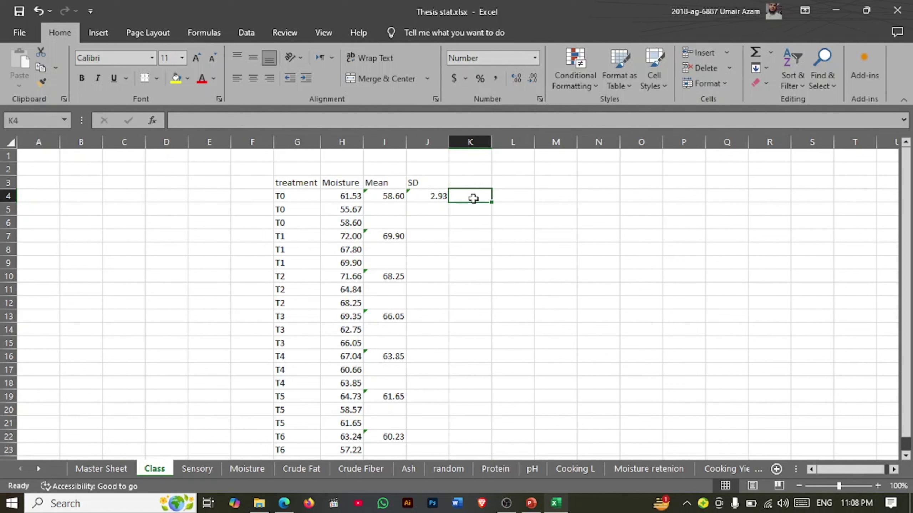
left_click(427, 196)
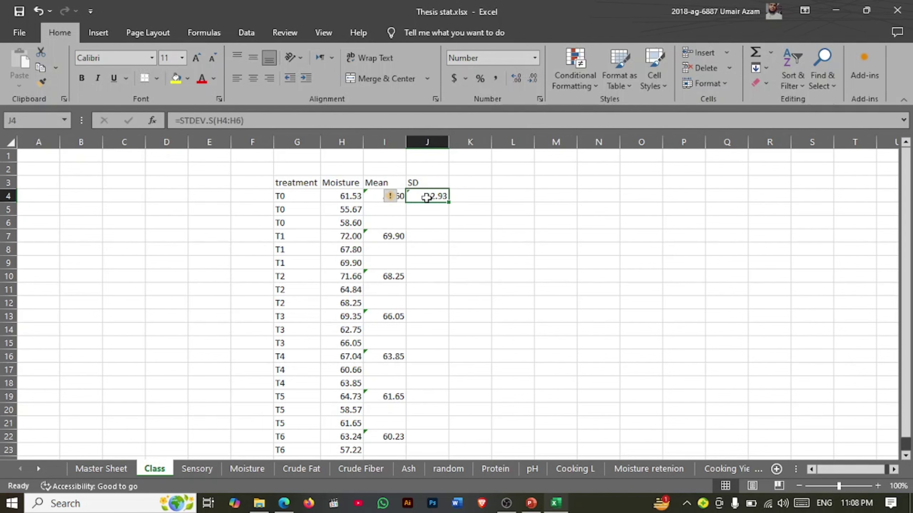
left_click_drag(427, 196, 442, 223)
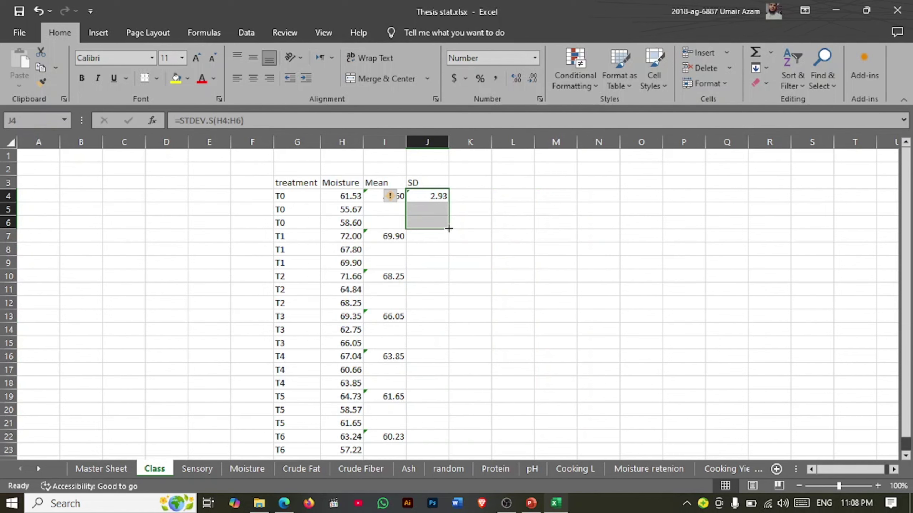
left_click_drag(449, 229, 438, 442)
left_click(416, 176)
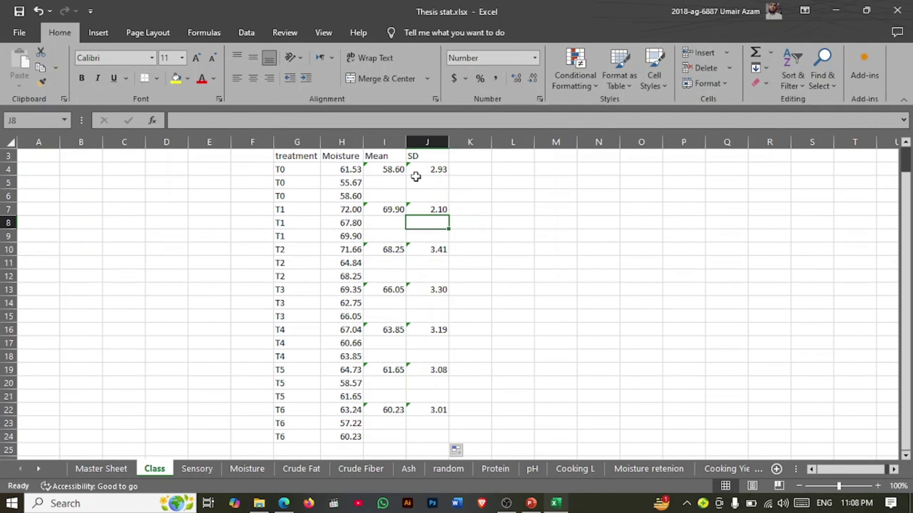
- Review the Mean and SD results alongside the Moisture values for all treatments on the Class sheet
left_click(396, 170)
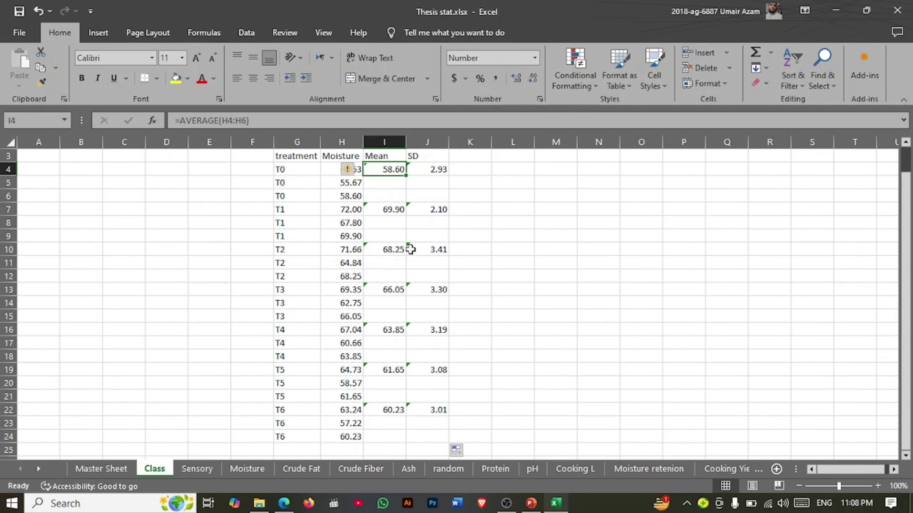
scroll(410, 249, "up", 1)
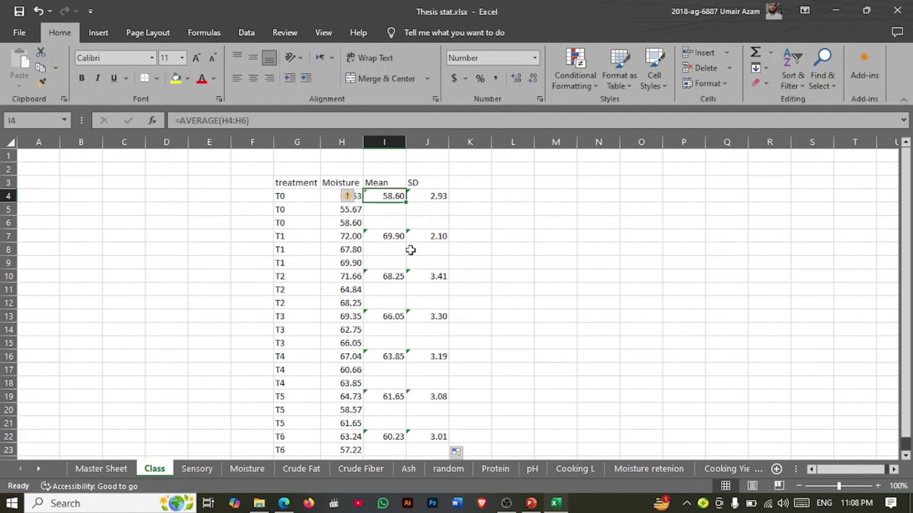
scroll(418, 305, "down", 2)
scroll(428, 295, "up", 2)
left_click_drag(345, 196, 334, 452)
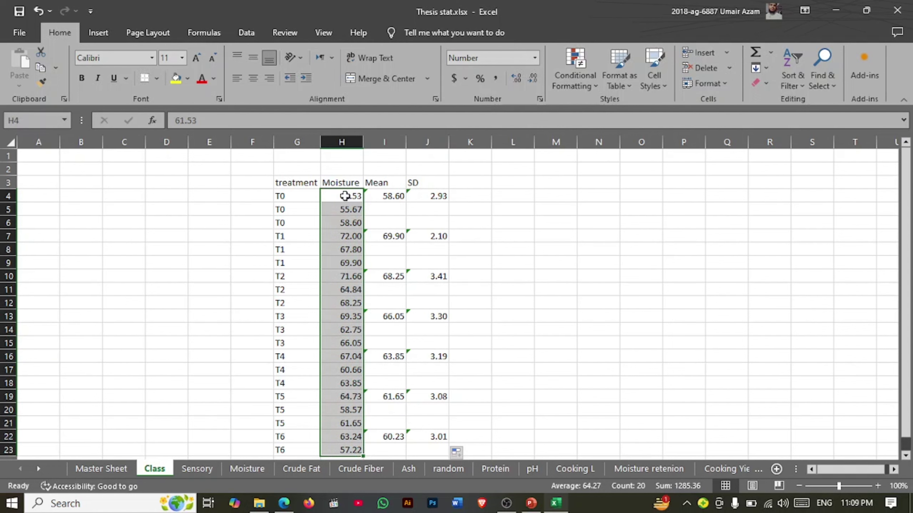
left_click_drag(356, 196, 440, 443)
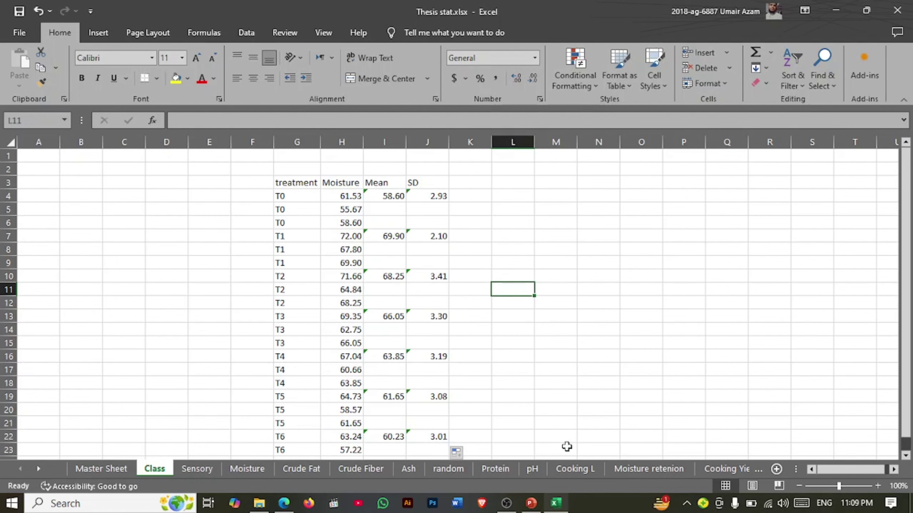
- Examine the treatment data on the Sensory sheet and the Mean, SD and side tables on the Moisture sheet
left_click(190, 471)
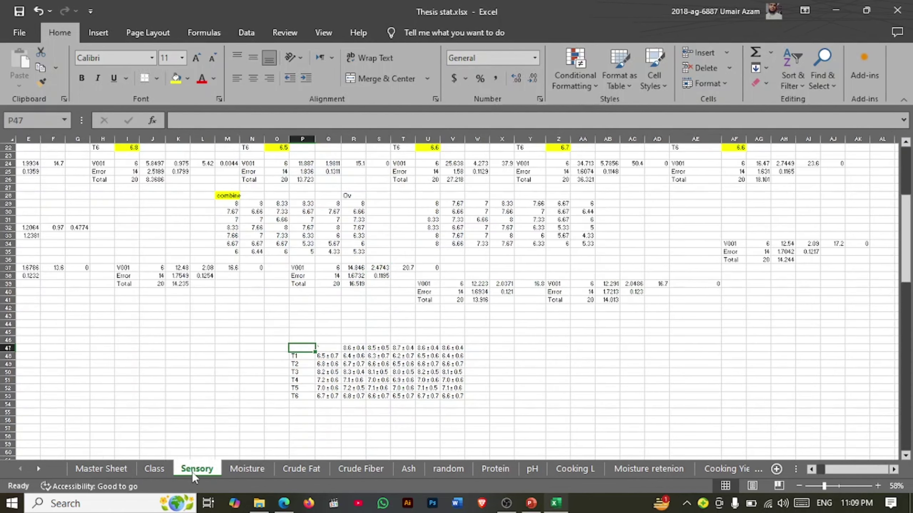
scroll(536, 401, "up", 6)
scroll(536, 401, "up", 1)
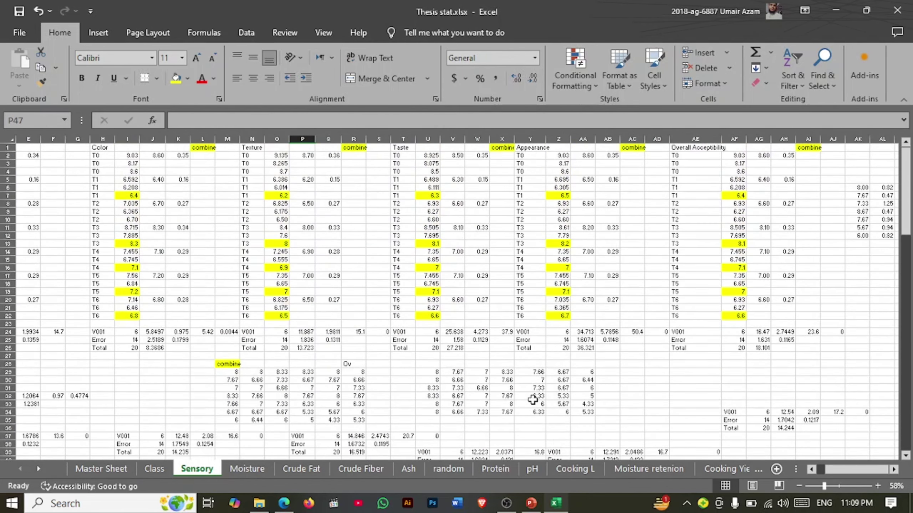
left_click(245, 469)
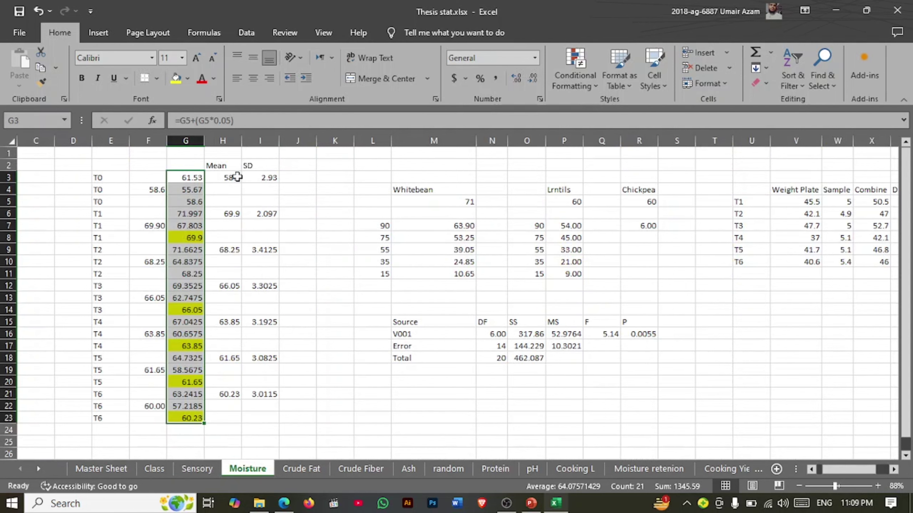
left_click_drag(235, 176, 268, 410)
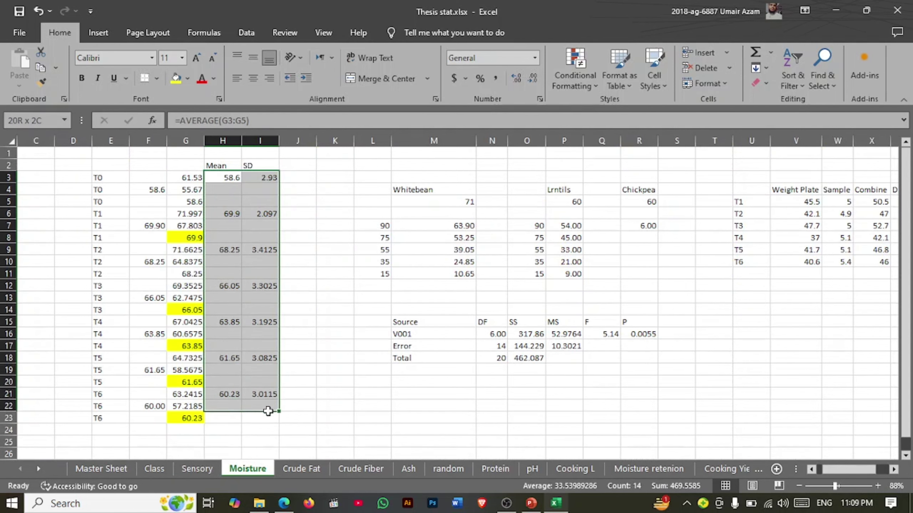
left_click_drag(369, 165, 862, 433)
left_click(302, 310)
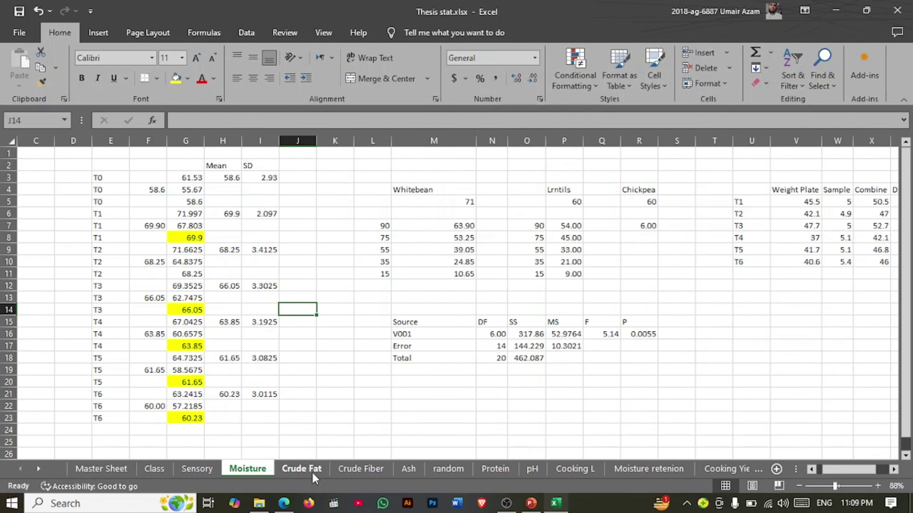
- Examine the parameter columns on the Master Sheet from Crude fat through Overall Acceptibility
left_click(102, 468)
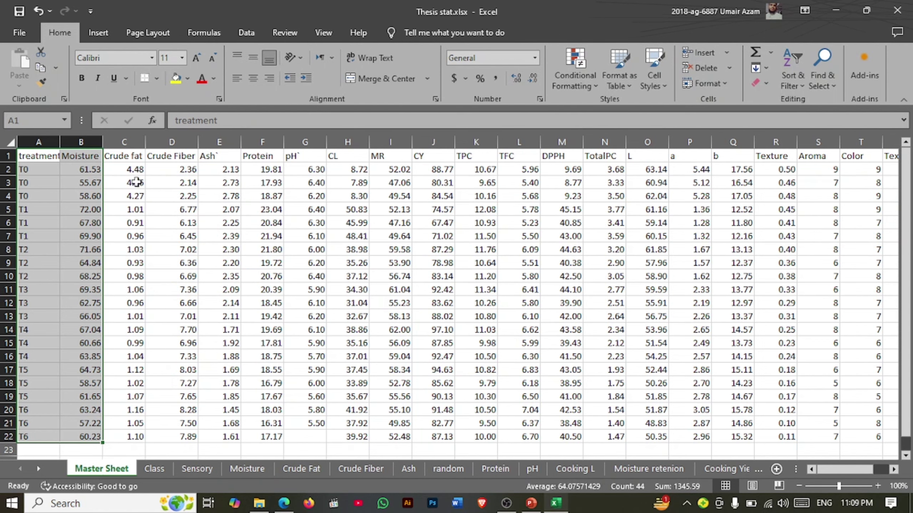
left_click_drag(133, 170, 866, 434)
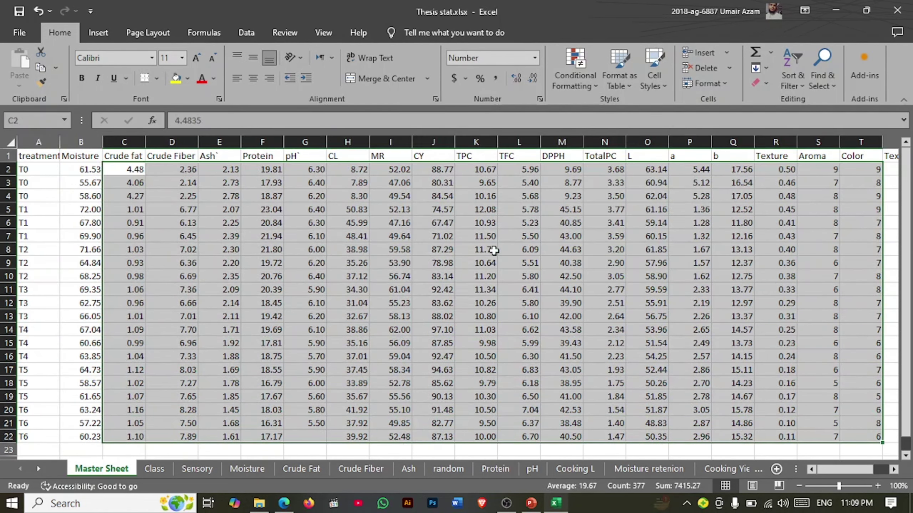
left_click_drag(831, 473, 872, 473)
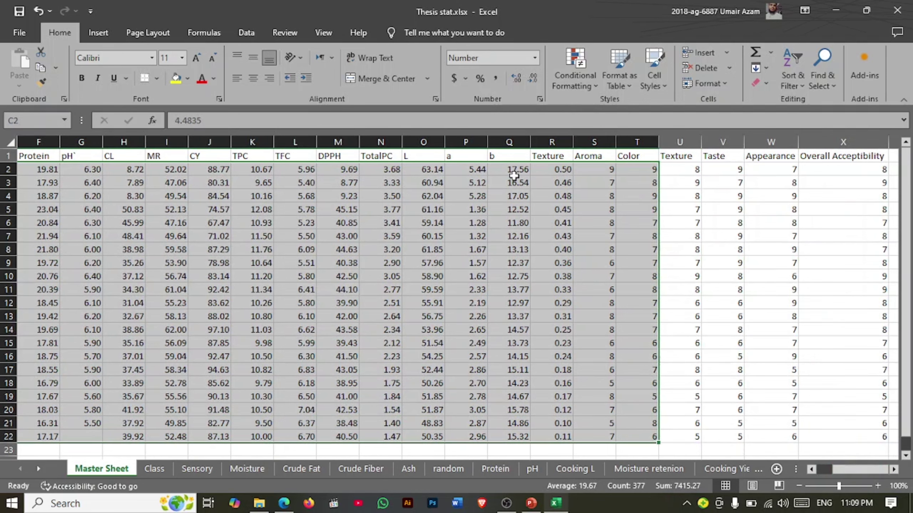
left_click(443, 155)
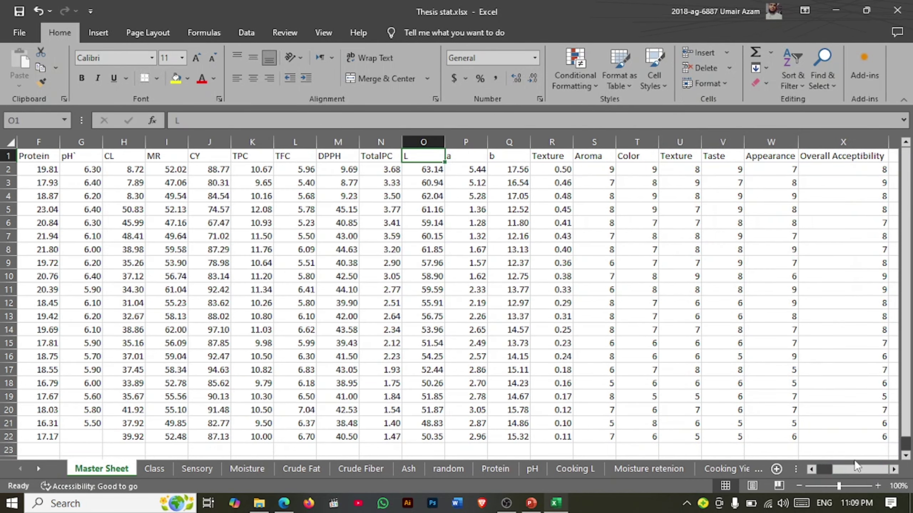
left_click_drag(859, 469, 816, 479)
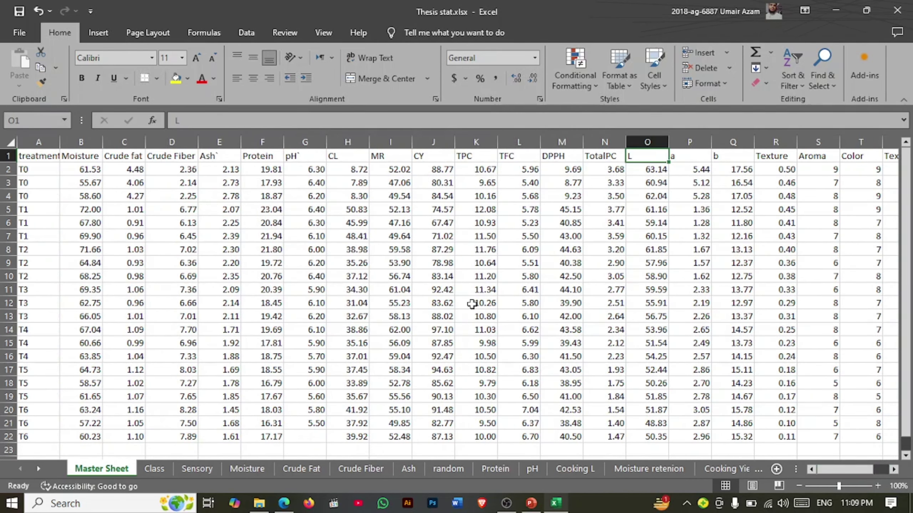
left_click(403, 287)
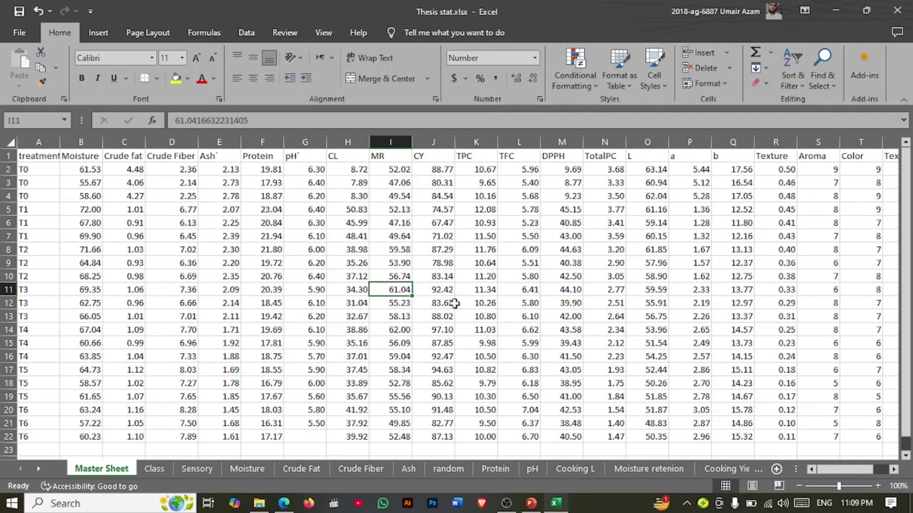
- Bring up the Class sheet, and start a new ChatGPT chat in the Edge browser
mouse_move(516, 508)
left_click(154, 469)
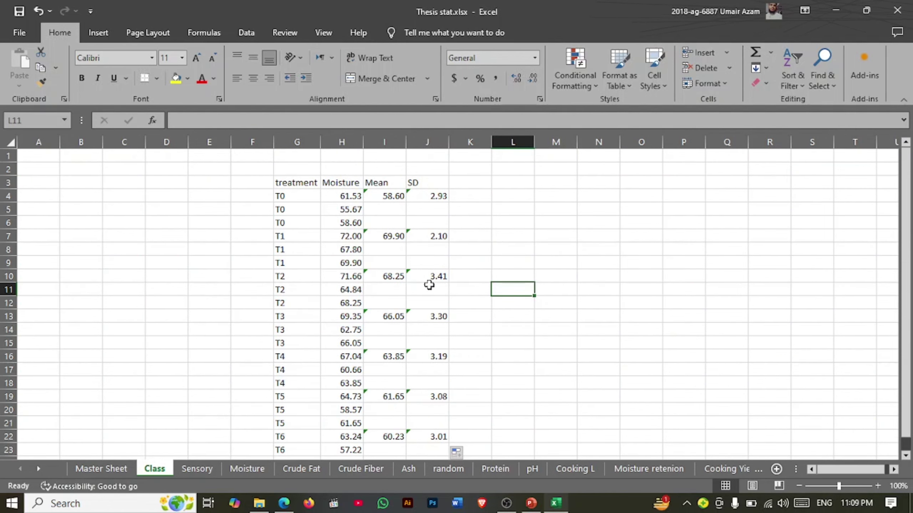
left_click(284, 504)
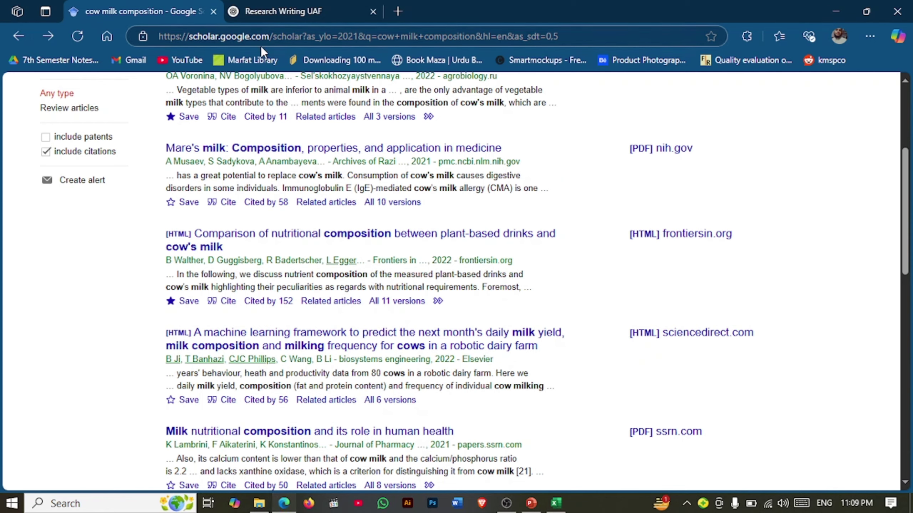
left_click(272, 17)
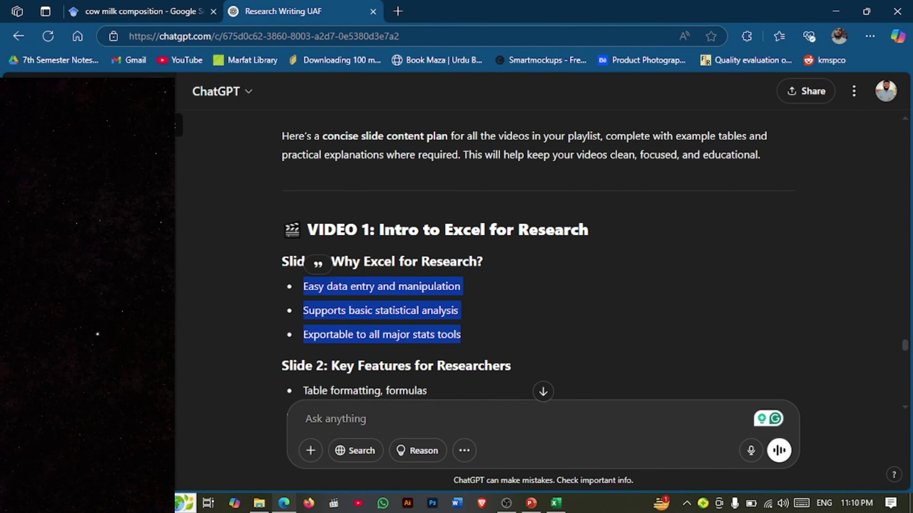
left_click(156, 91)
left_click(422, 238)
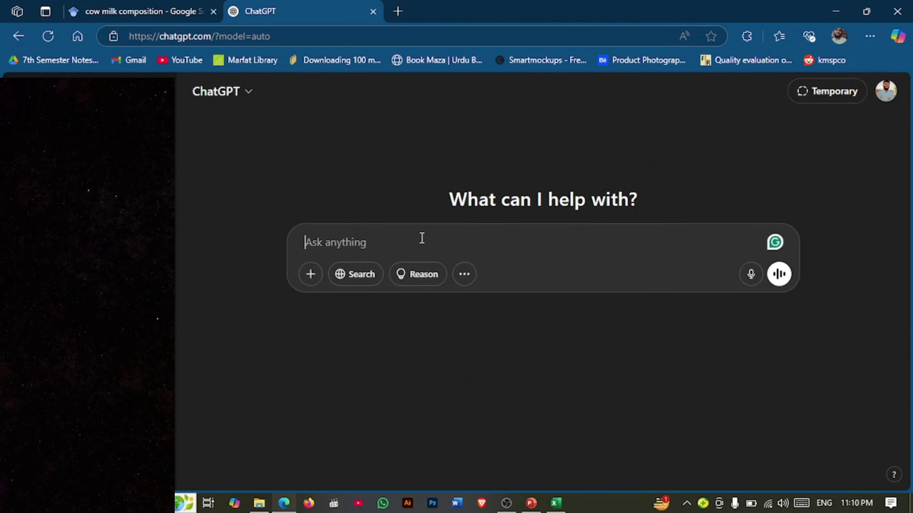
- Send the prompt "i want to divide a required set of data into individual columns. Please write down an excel formula for that"
type("i want ")
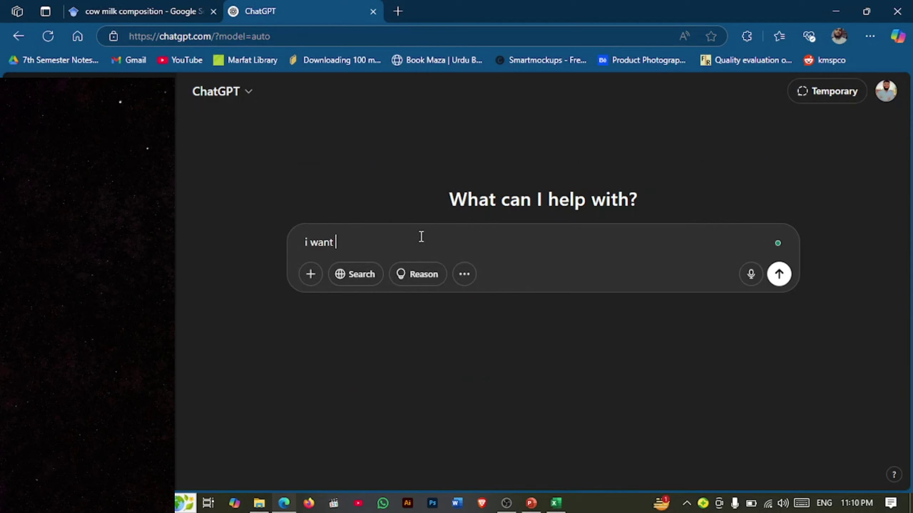
type("to dic")
key("BackSpace")
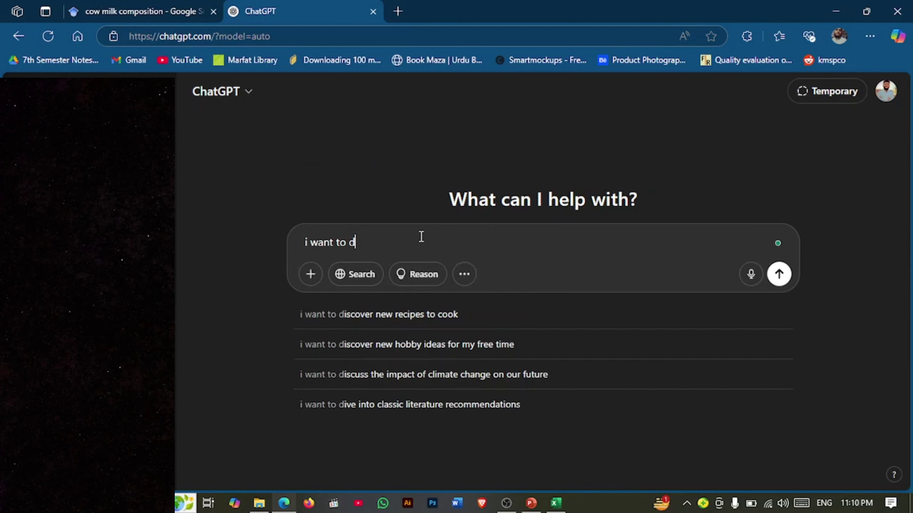
type("ivide a req")
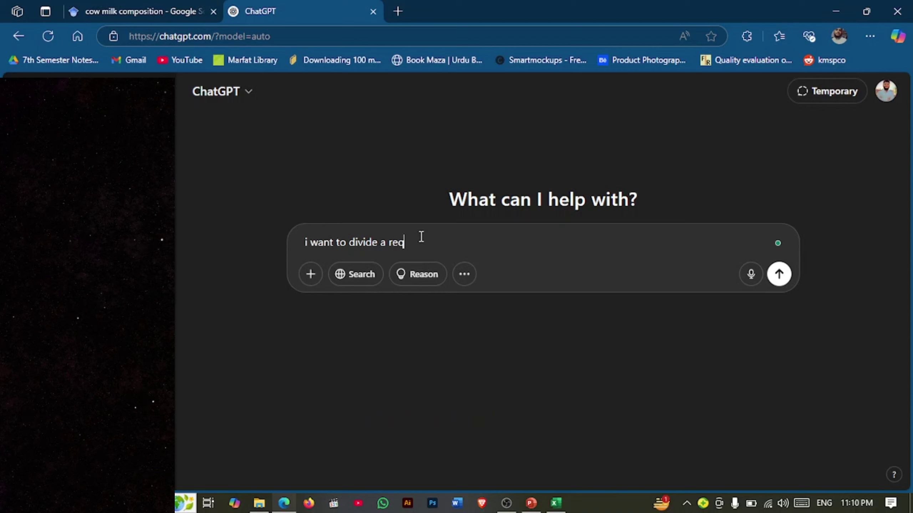
type("uired set of data into ")
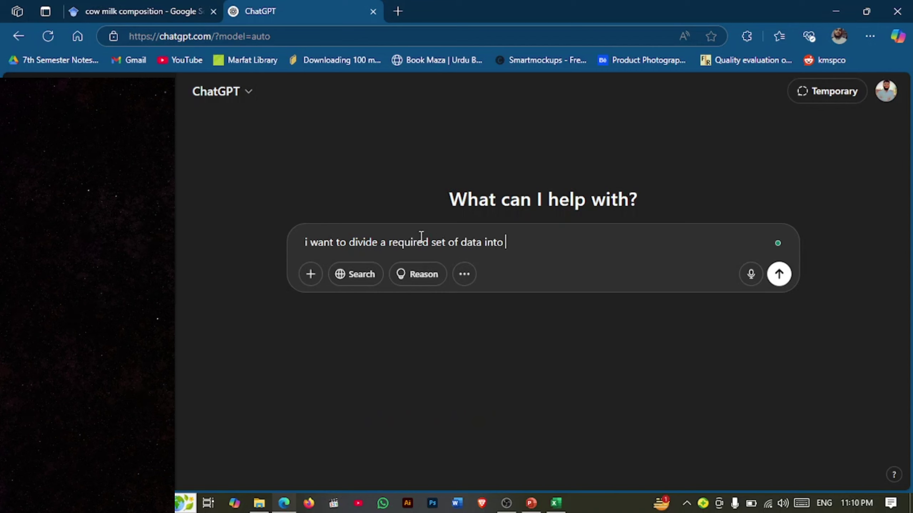
type("individual ")
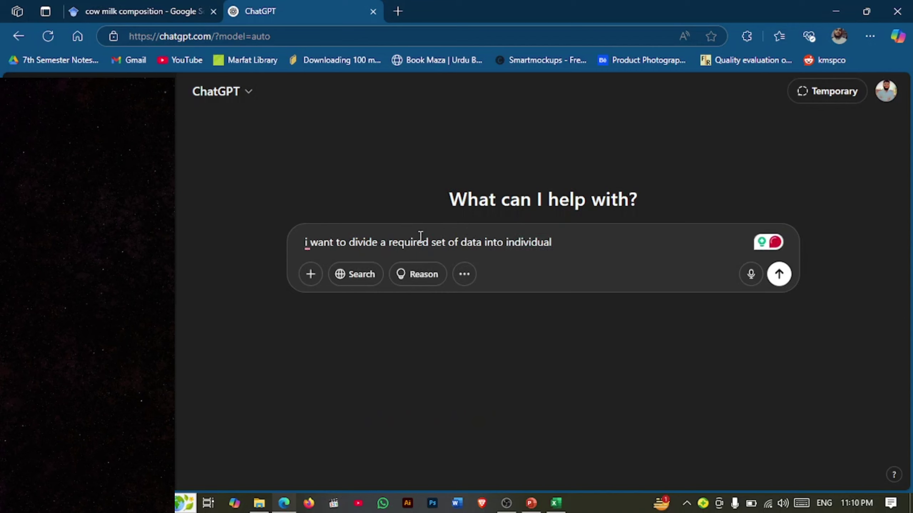
type("columns")
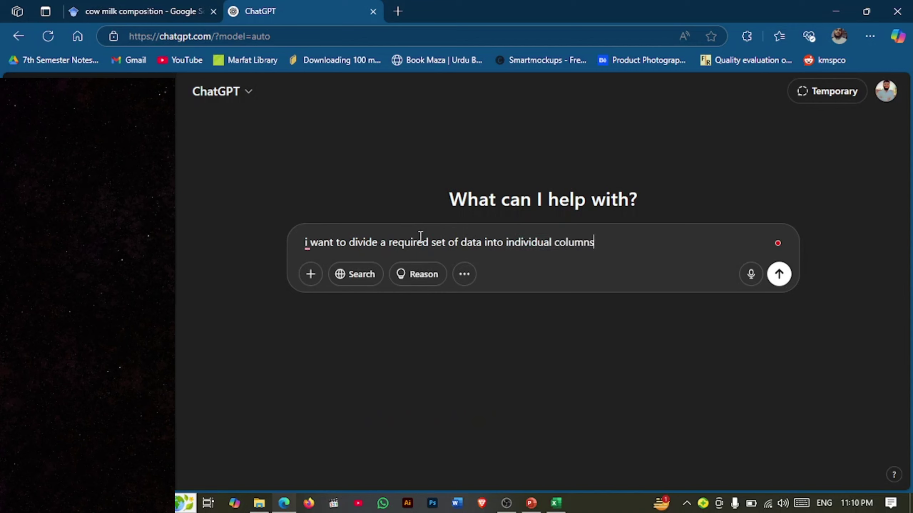
type(". Please")
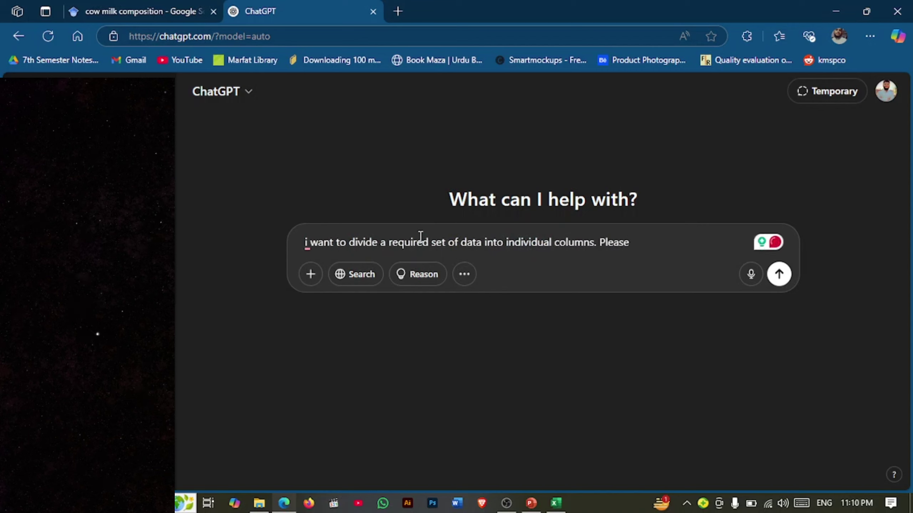
type(" write down")
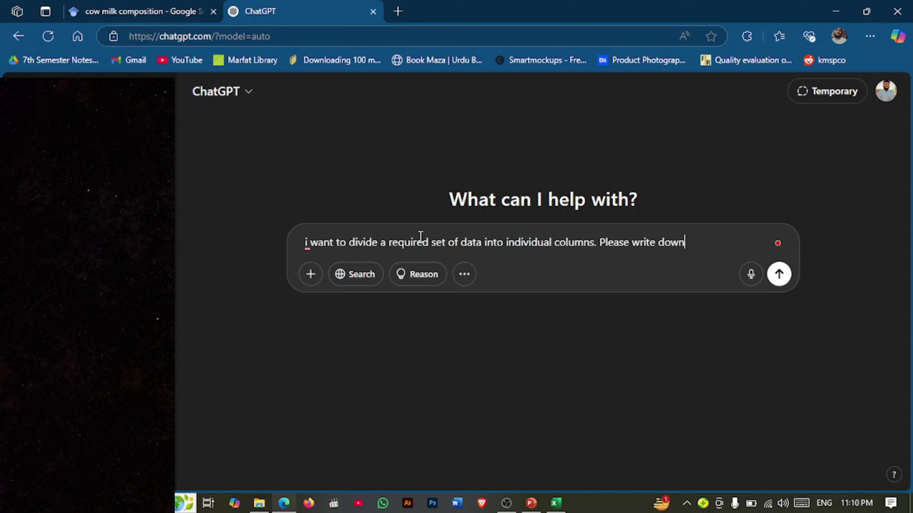
type(" a")
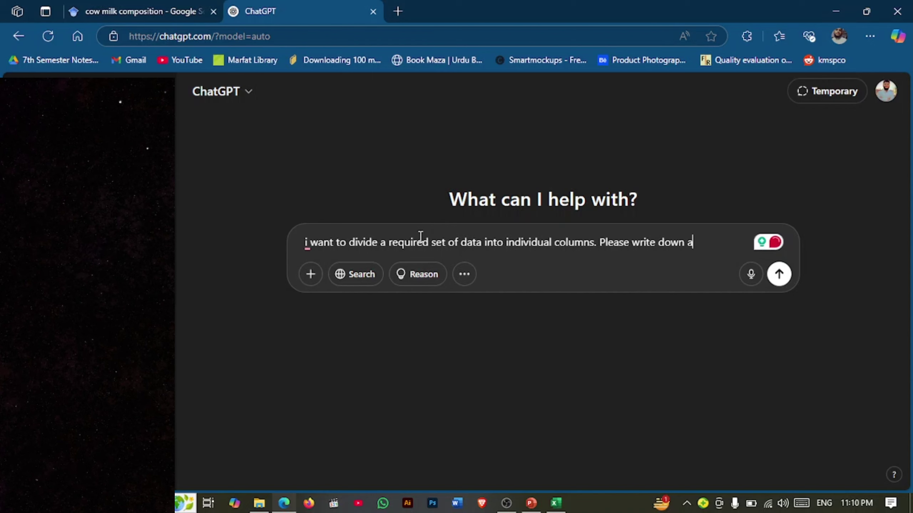
type("n excel fo")
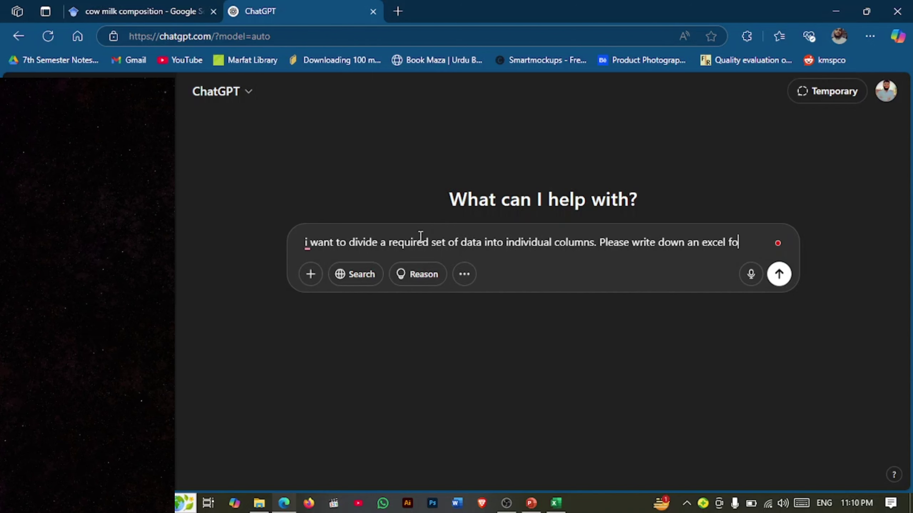
type("rmula for that")
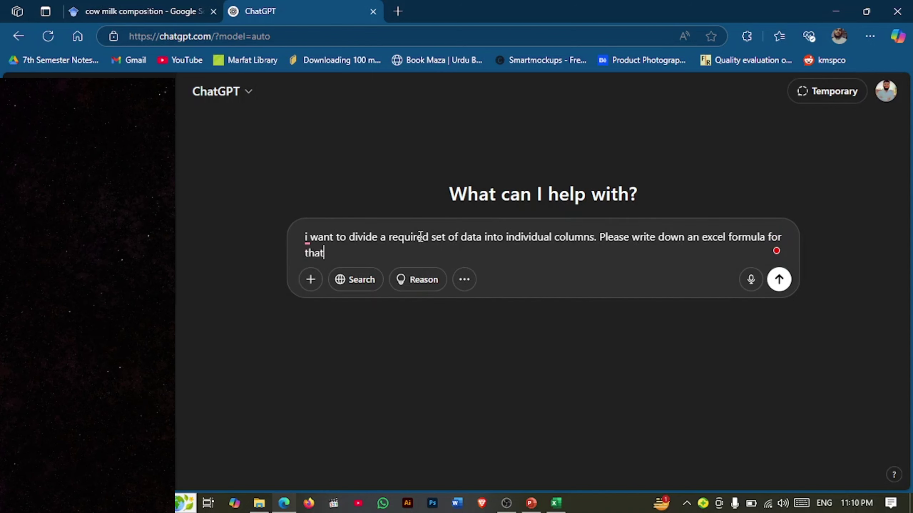
key("Return")
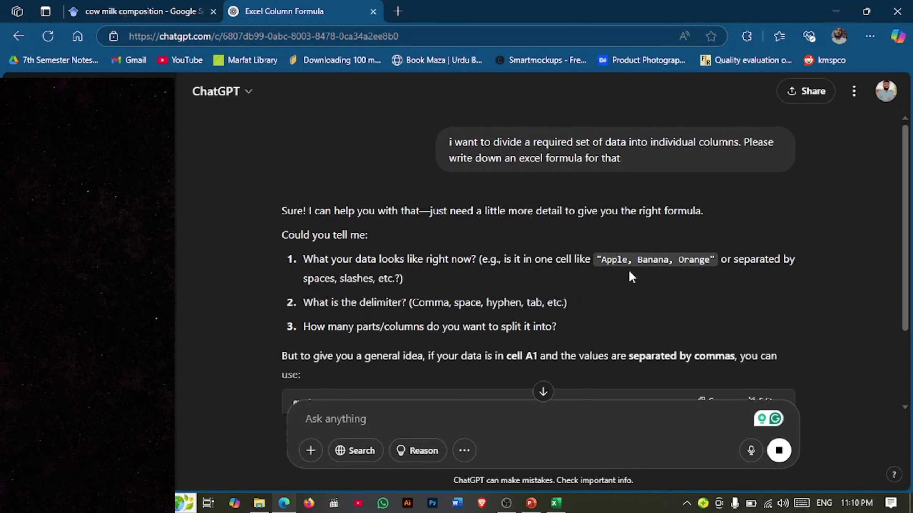
- Read through ChatGPT's reply with its clarifying questions and suggested Excel formulas for splitting data into columns
scroll(450, 298, "down", 5)
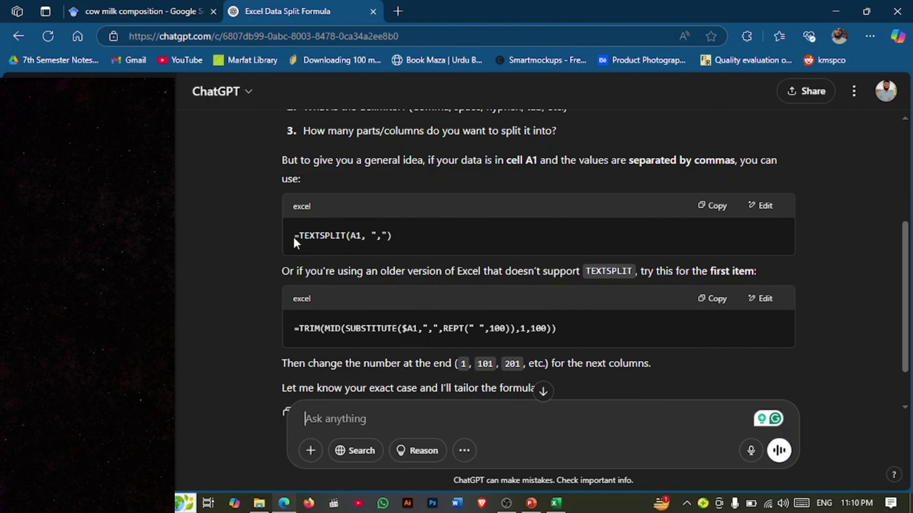
scroll(385, 291, "down", 2)
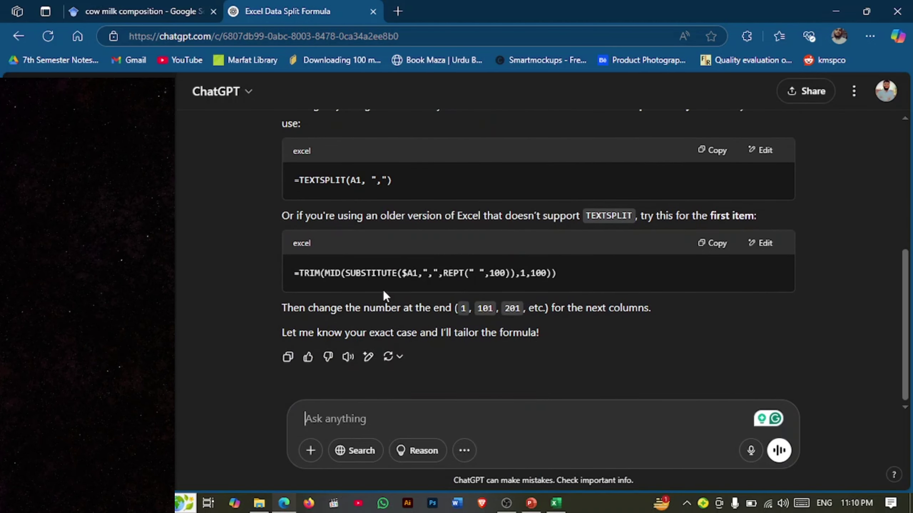
scroll(384, 291, "up", 7)
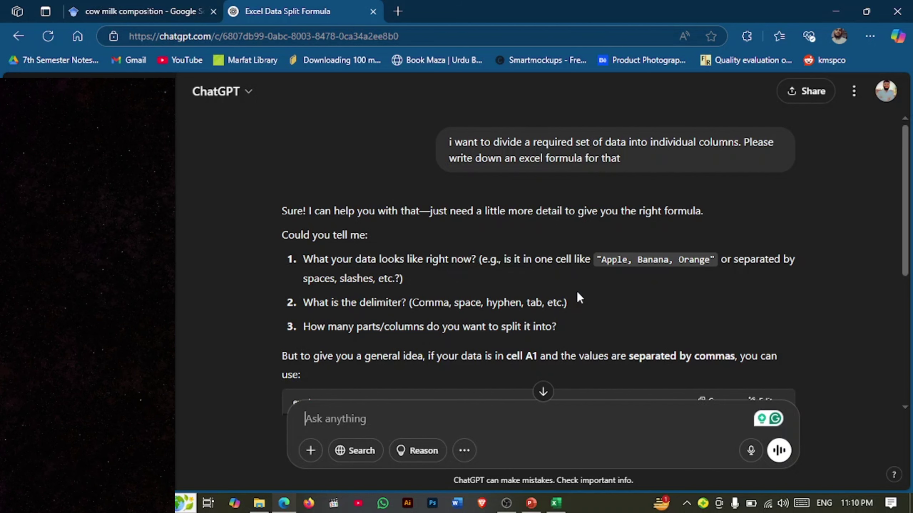
scroll(577, 290, "down", 6)
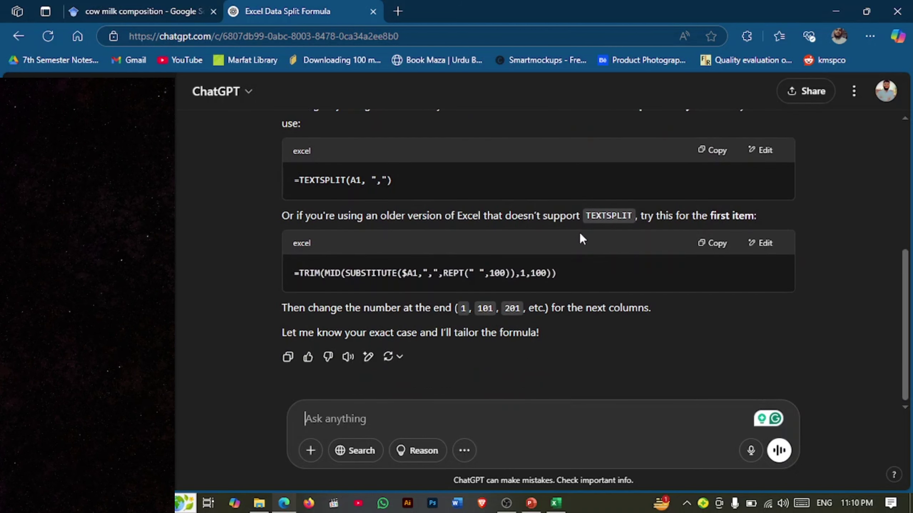
- Switch back to Thesis stat.xlsx in Excel and review the treatment, Moisture, Mean and SD columns on the Class sheet
mouse_move(550, 510)
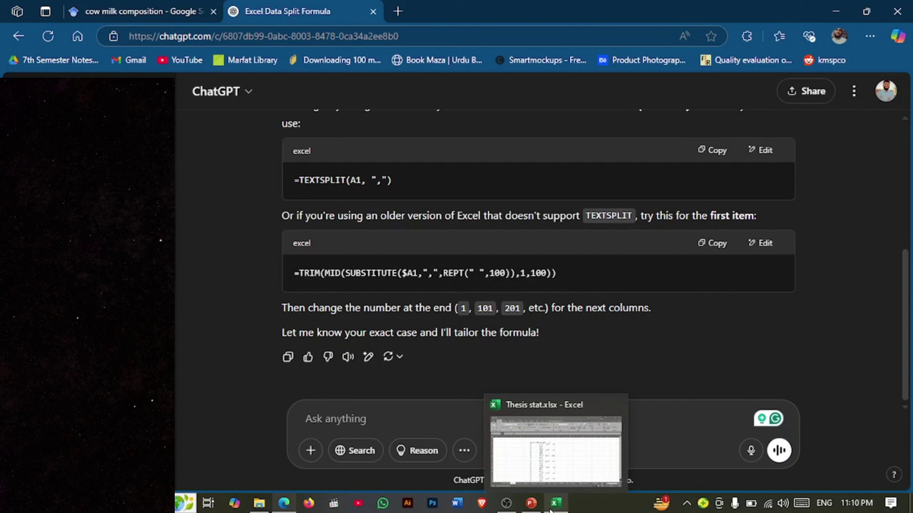
left_click(550, 510)
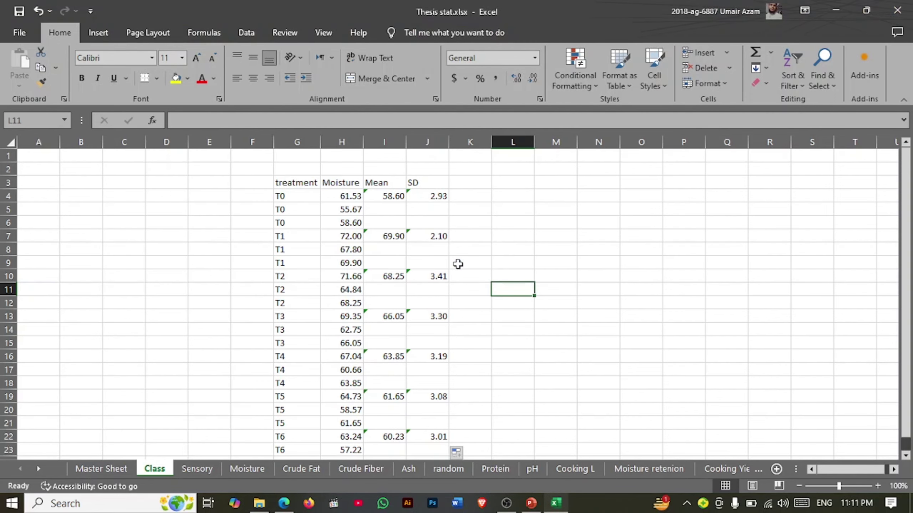
scroll(480, 331, "down", 2)
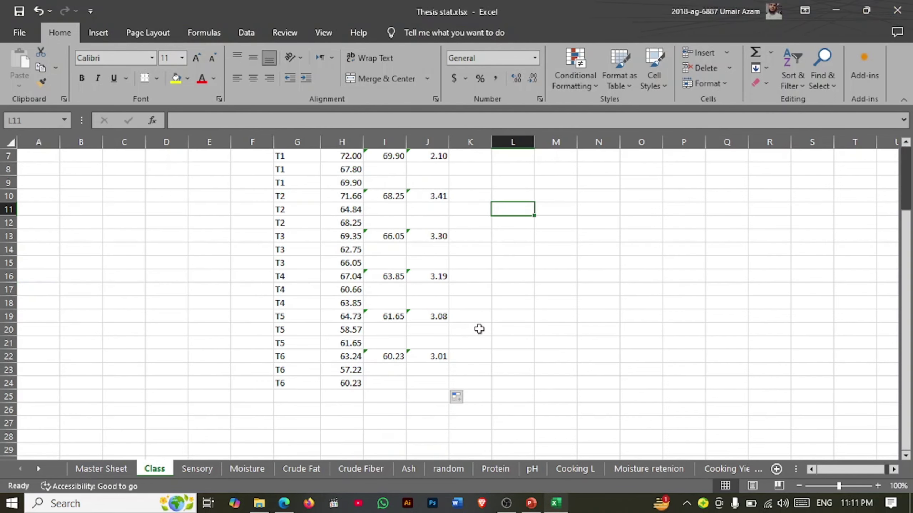
scroll(480, 330, "up", 2)
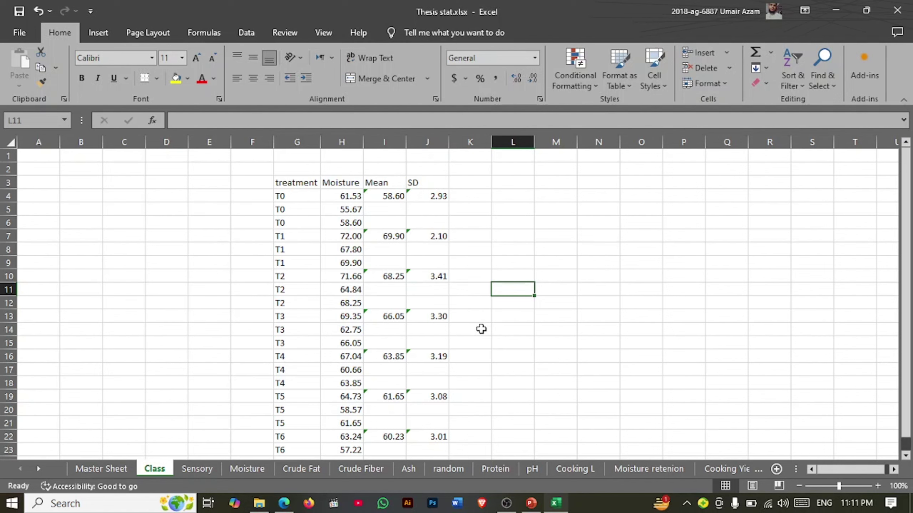
left_click(482, 220)
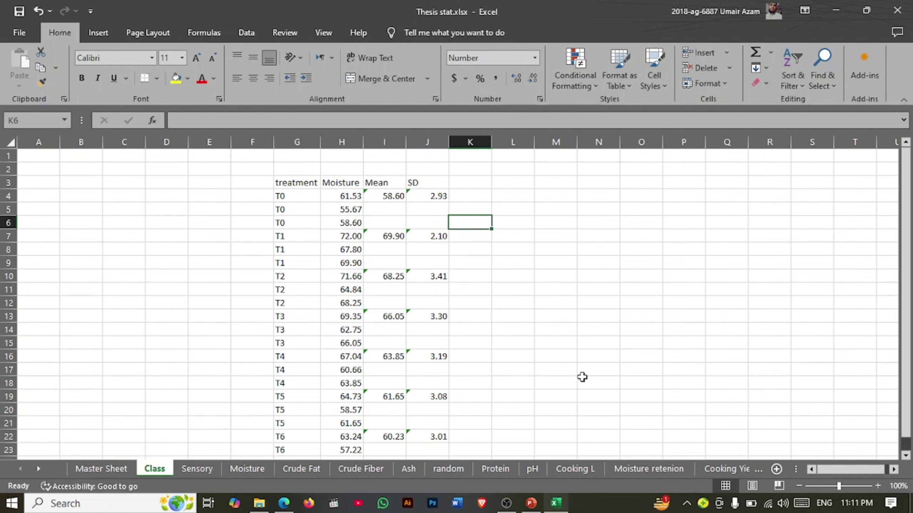
mouse_move(519, 508)
left_click(465, 211)
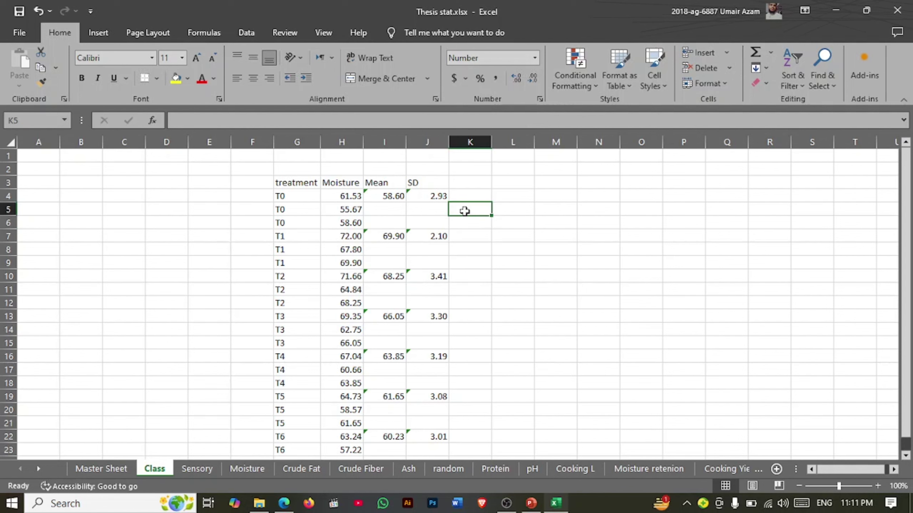